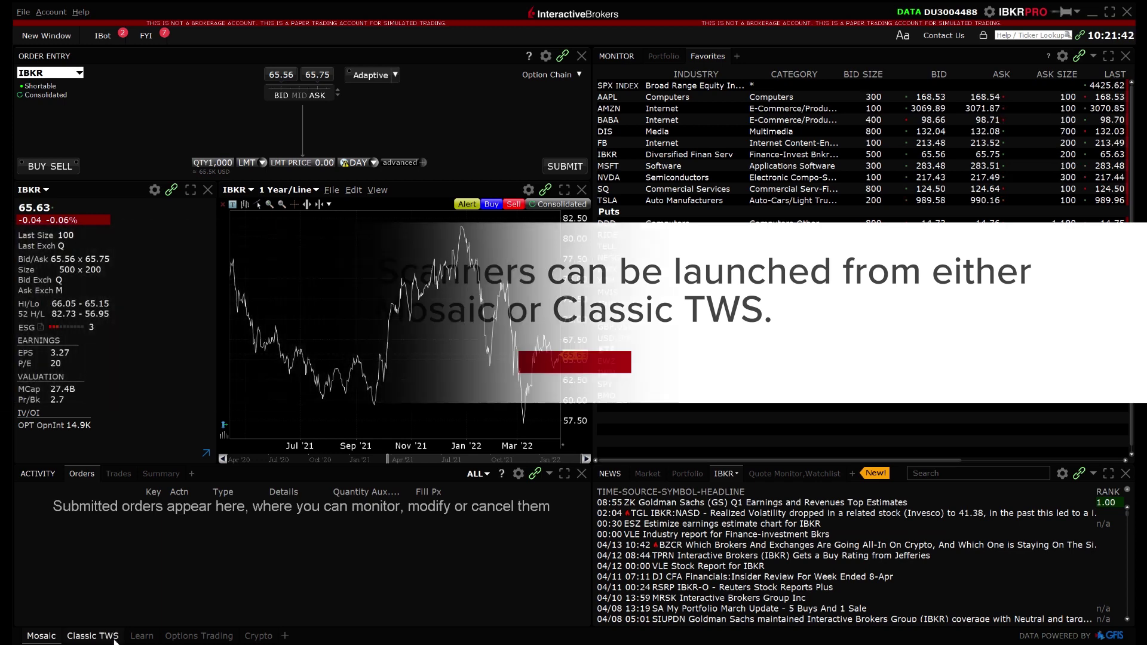
Toggle to Classic TWS and back to Mosaic, then bring up the New Window scanners list.
left_click(94, 635)
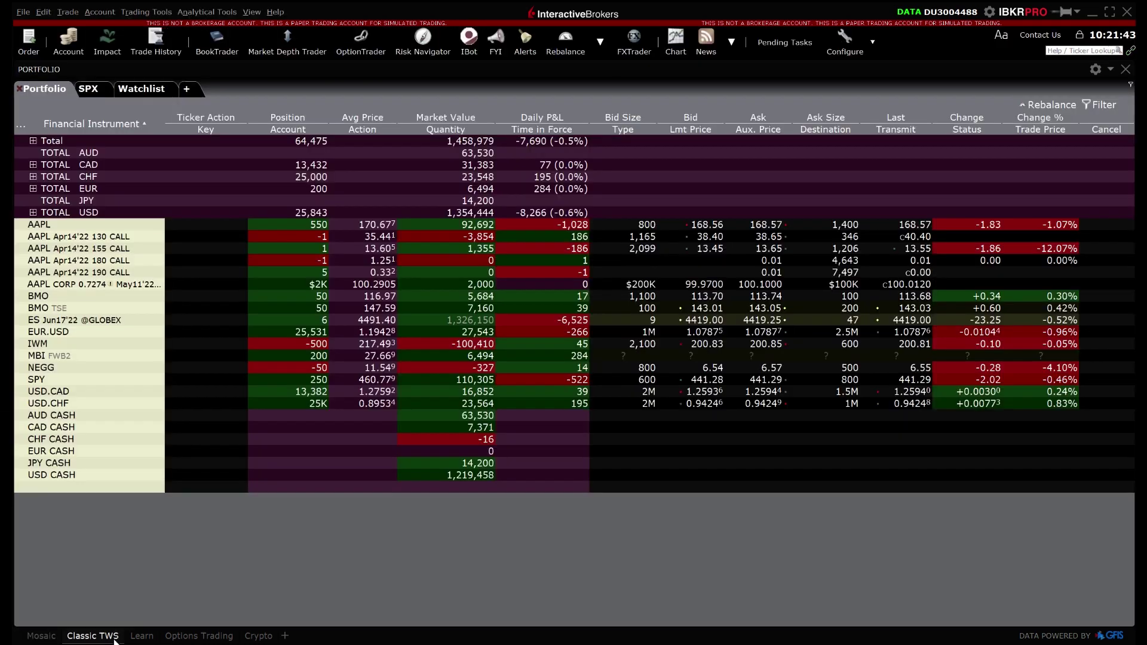
left_click(192, 12)
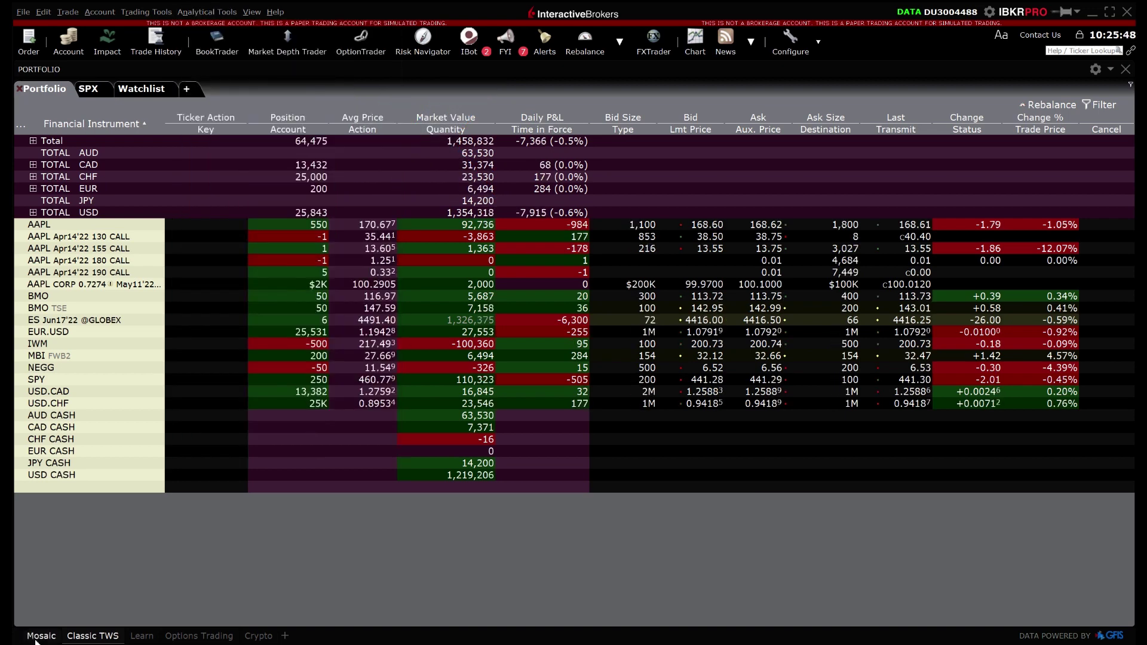
left_click(37, 637)
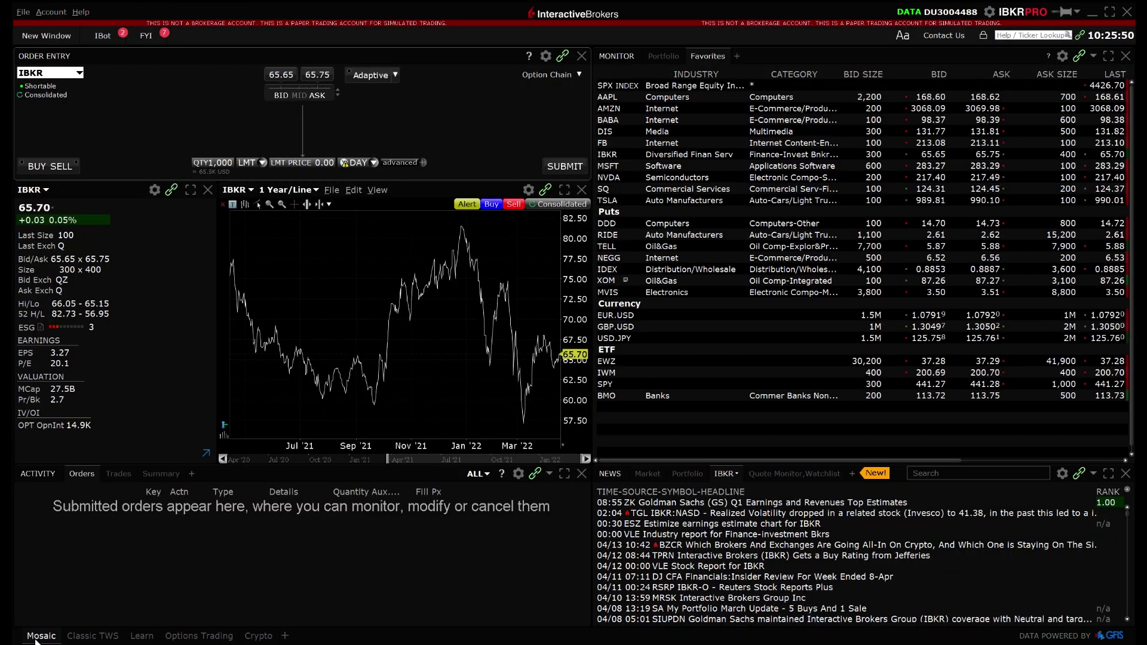
left_click(50, 35)
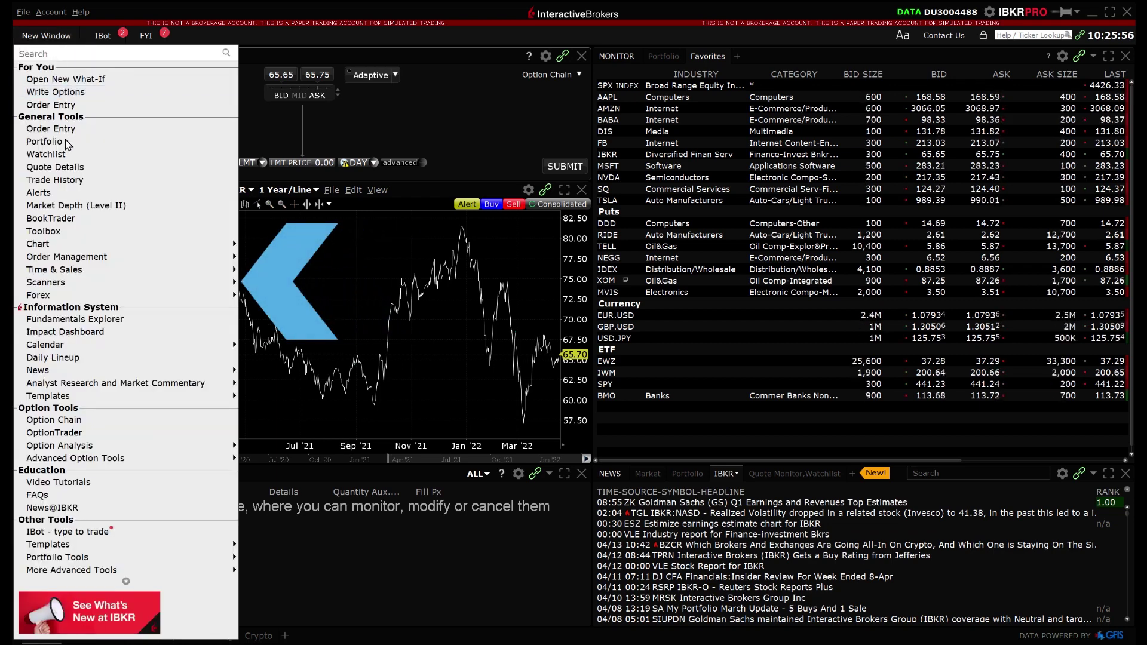
mouse_move(57, 287)
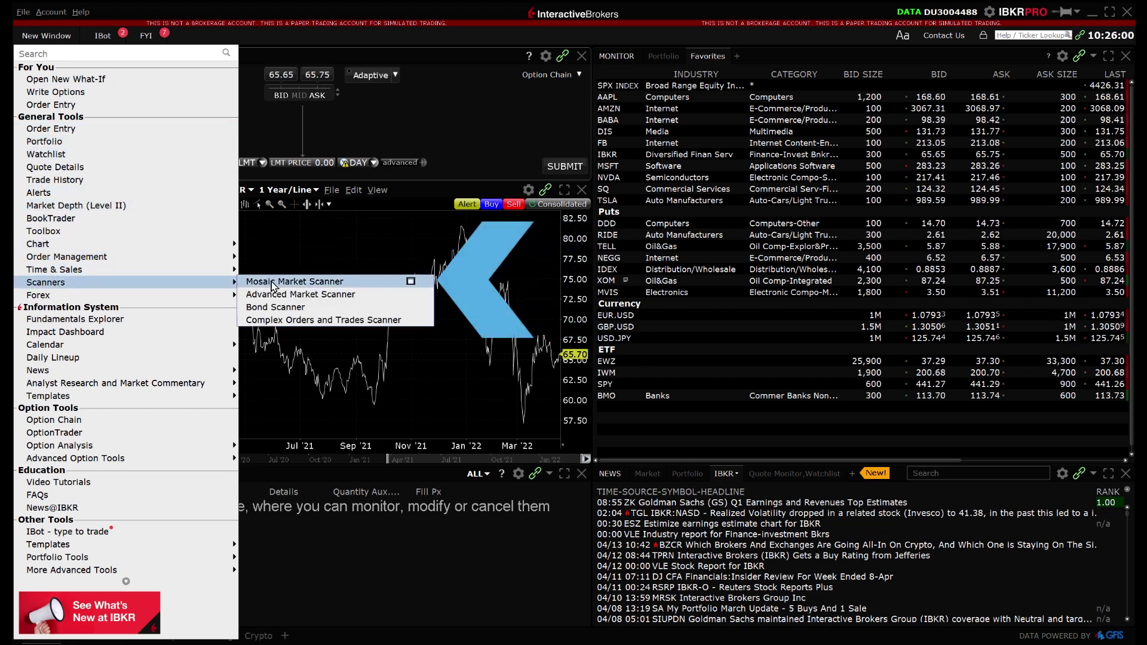
Add a Mosaic Market Scanner to the monitor and expand its instrument-type list.
left_click(770, 62)
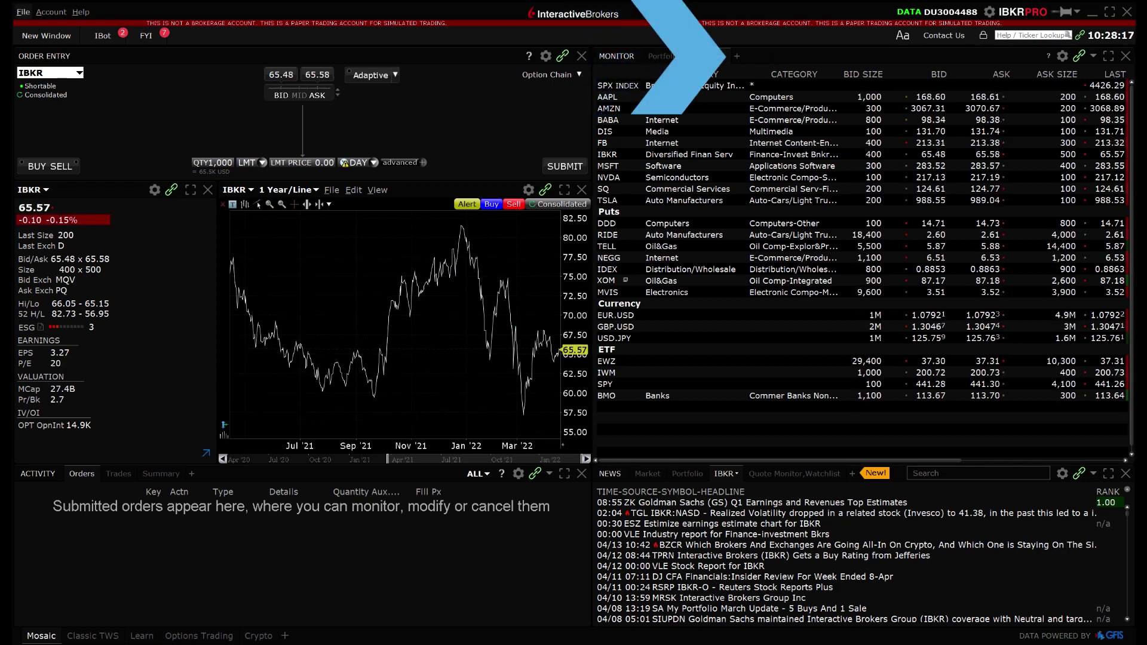
left_click(739, 57)
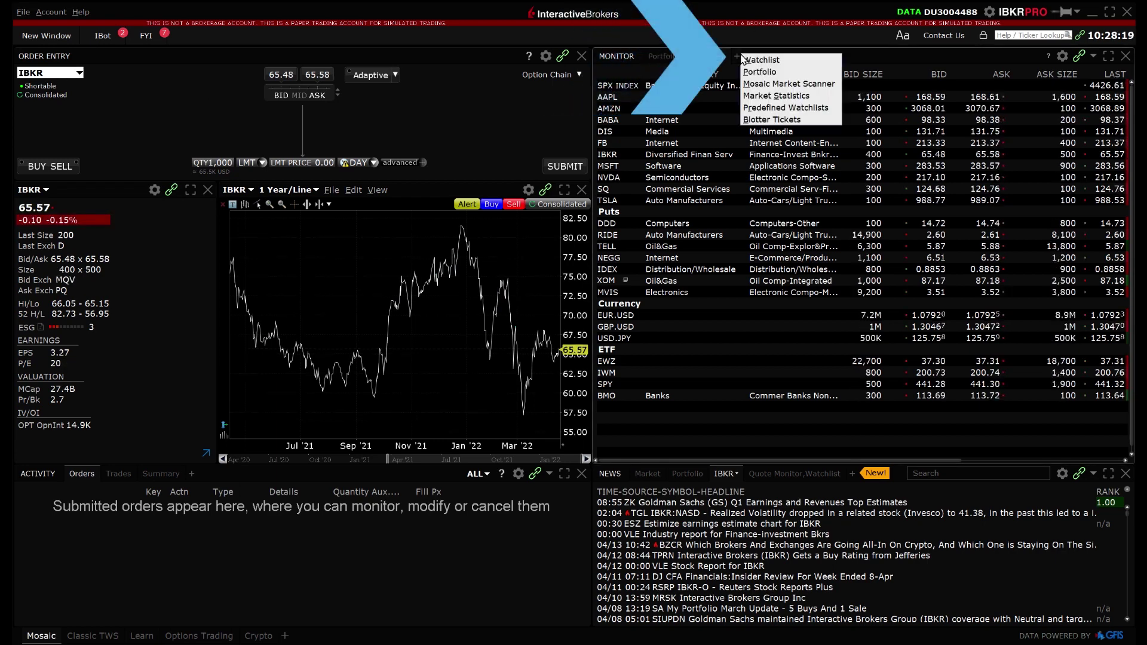
left_click(780, 85)
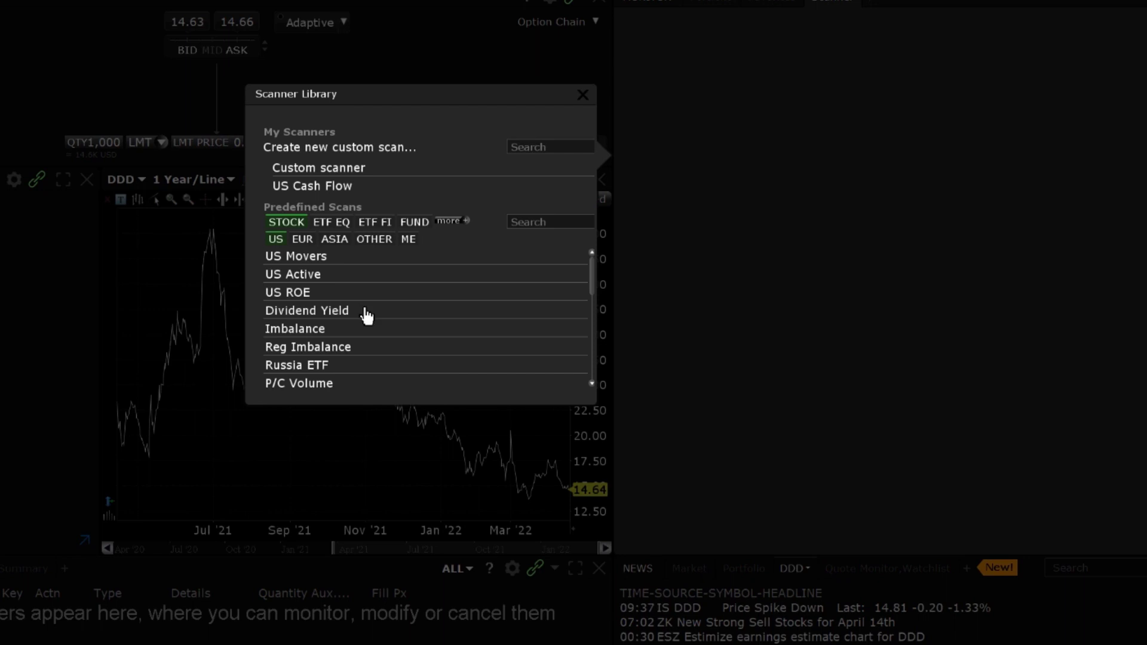
left_click(466, 221)
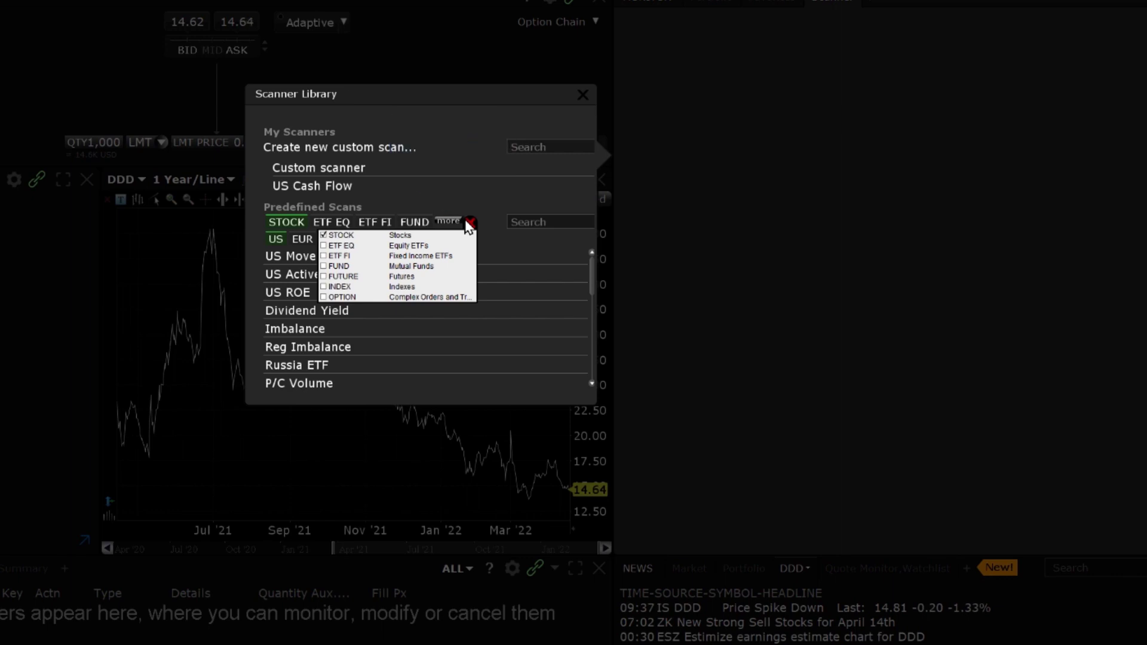
Switch predefined scans to INDEX in the EUR region and open Europe INDEX Movers.
left_click(323, 287)
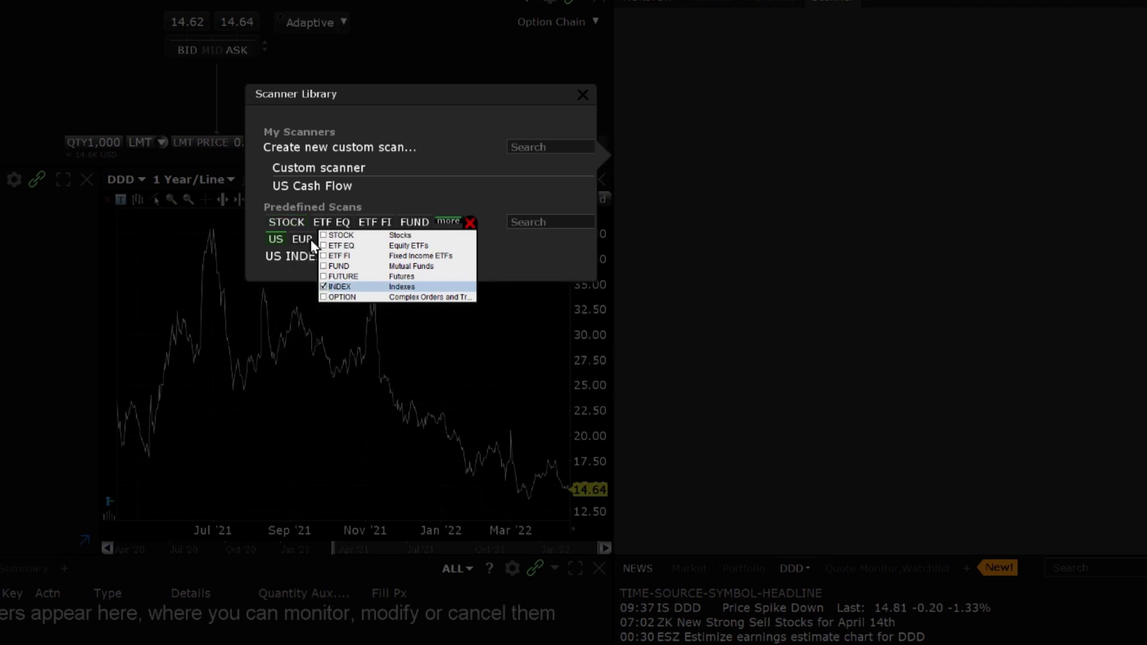
left_click(471, 223)
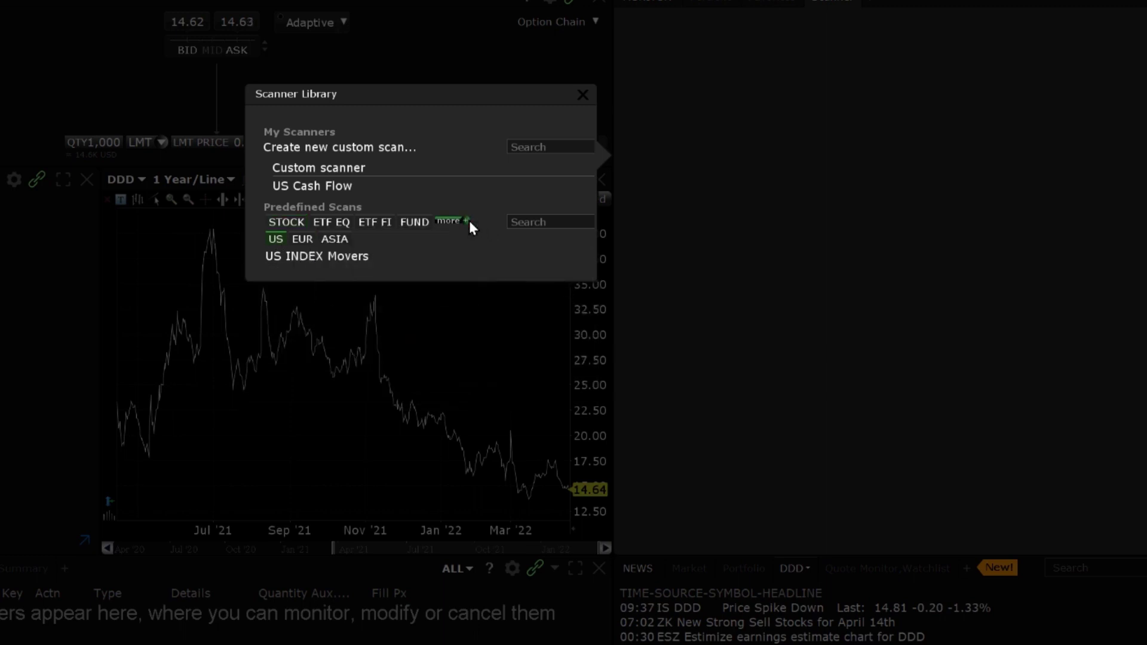
left_click(305, 239)
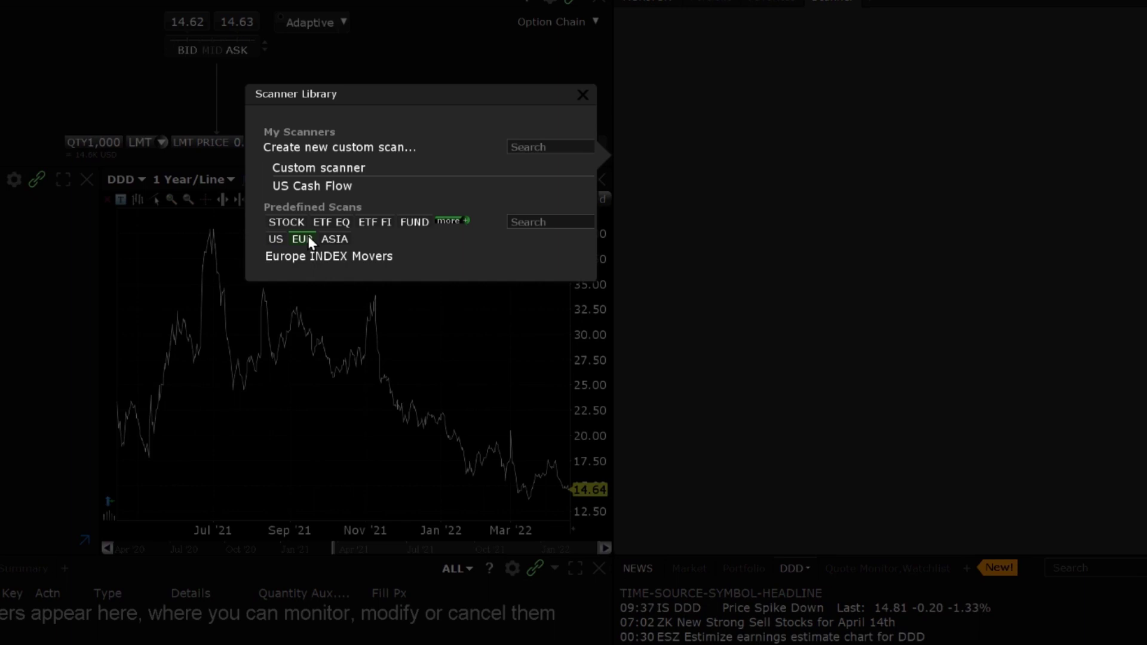
left_click(354, 258)
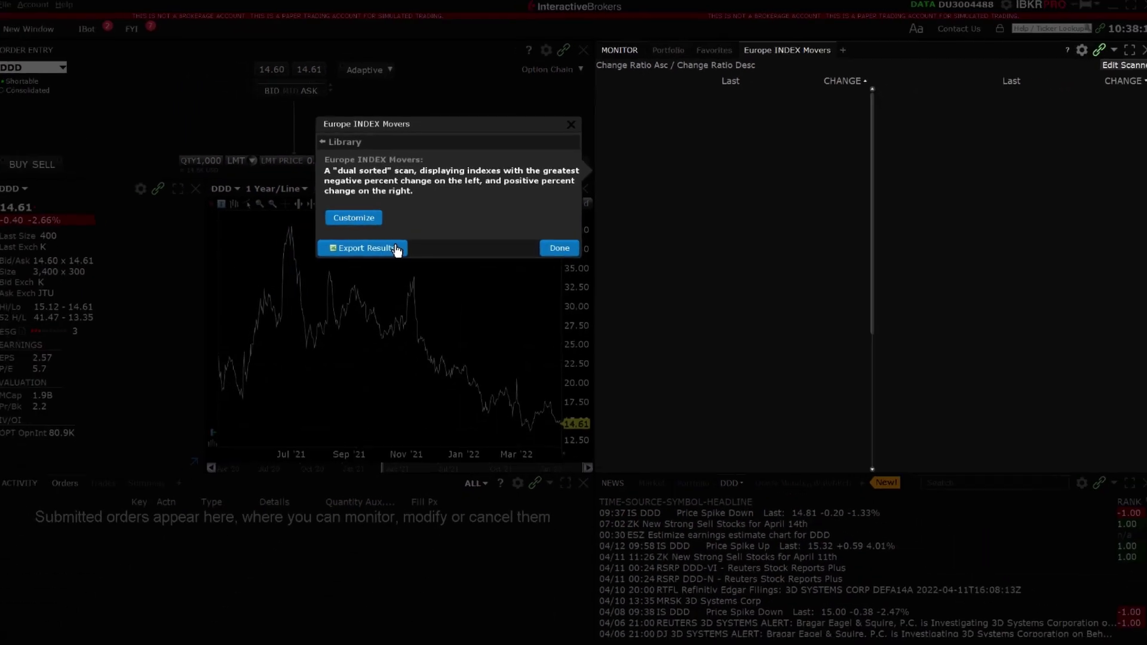
Dismiss the scan description and close the scanner settings, keeping Eurp INDX Mvrs (mod).
left_click(556, 247)
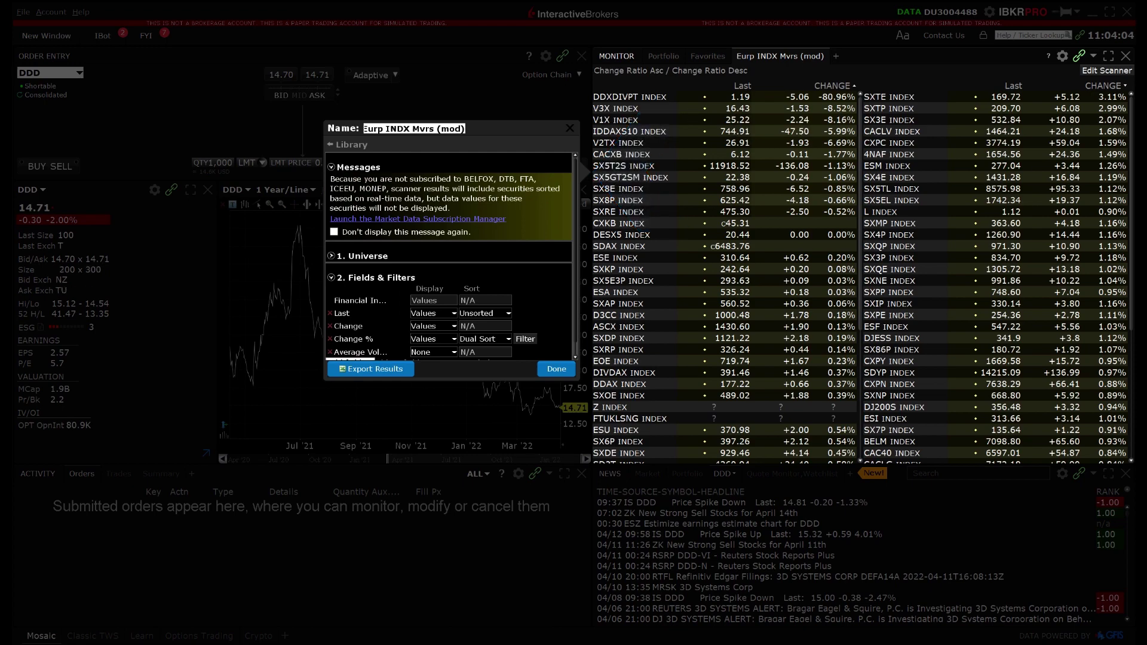
left_click(556, 369)
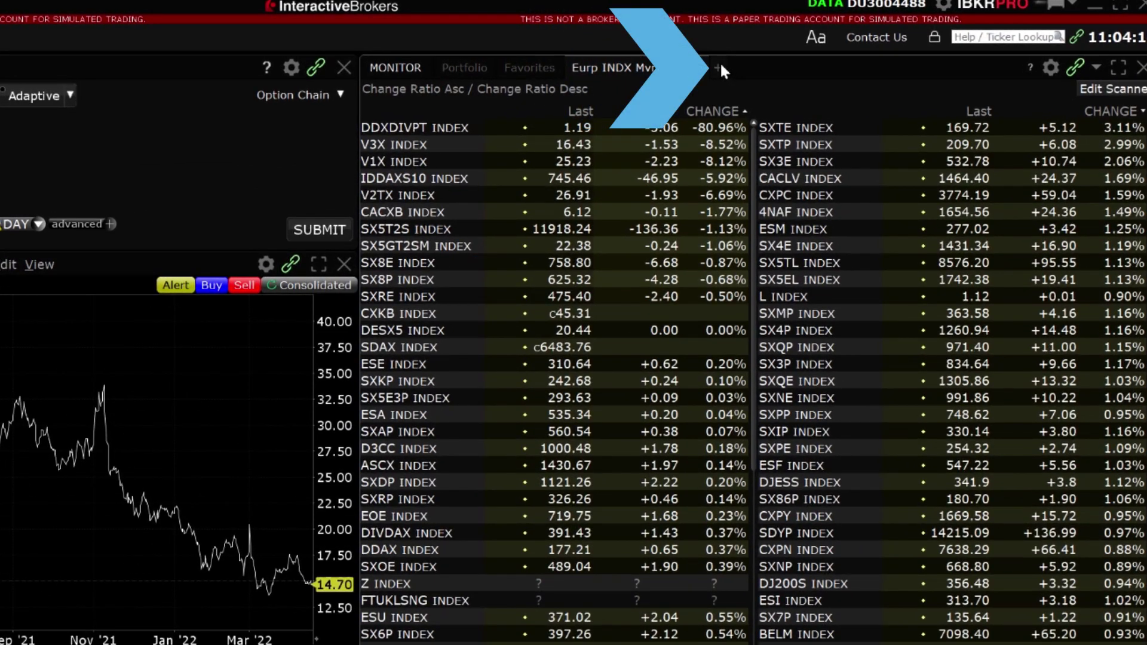
left_click(719, 68)
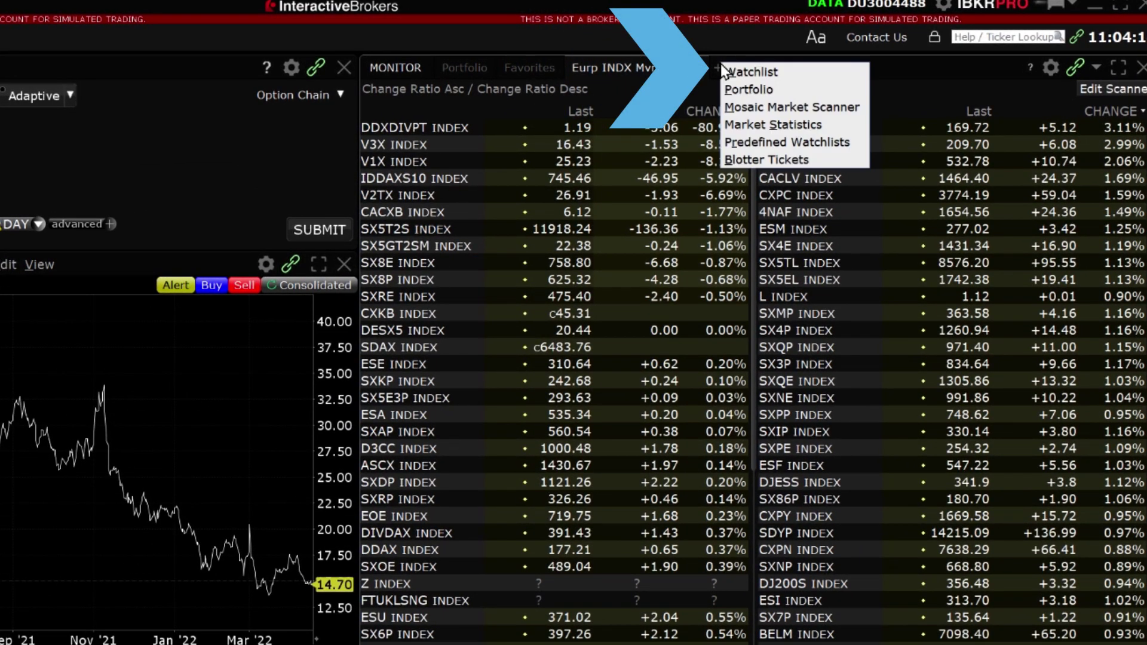
Add another Mosaic scanner as a new custom scan named 'Tech Stocks'.
left_click(755, 105)
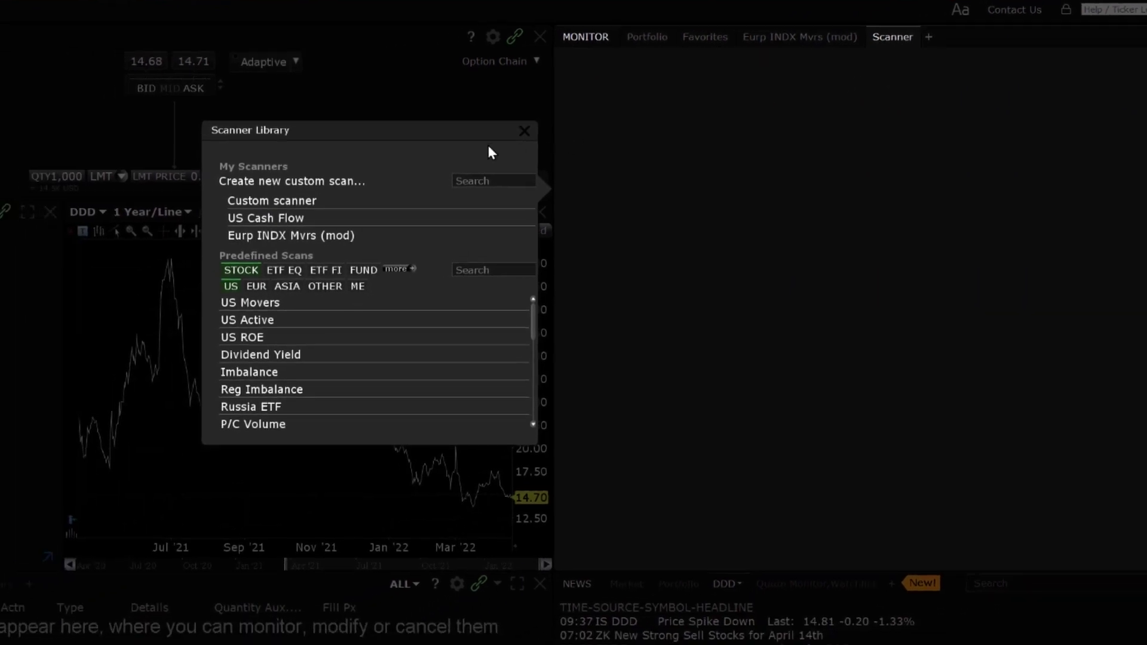
left_click(343, 182)
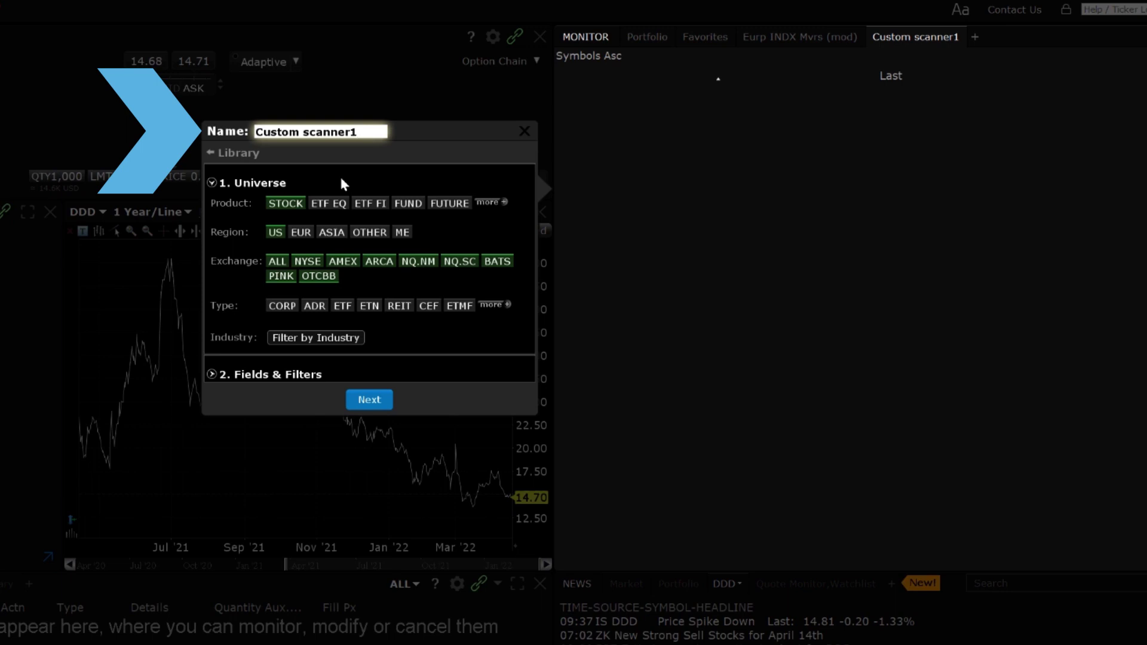
key("BackSpace")
key("BackSpace")
key("BackSpace")
key("BackSpace")
key("BackSpace")
key("BackSpace")
key("BackSpace")
key("BackSpace")
key("BackSpace")
key("BackSpace")
key("BackSpace")
key("BackSpace")
key("BackSpace")
key("BackSpace")
key("BackSpace")
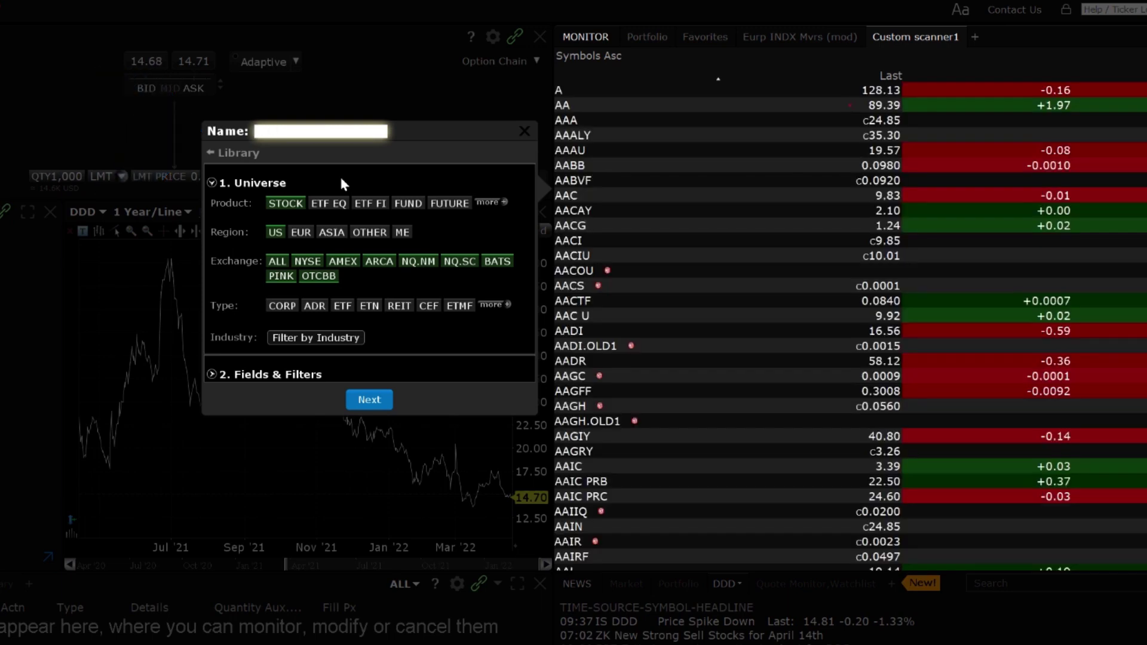
type("Tech Stocks")
key("Return")
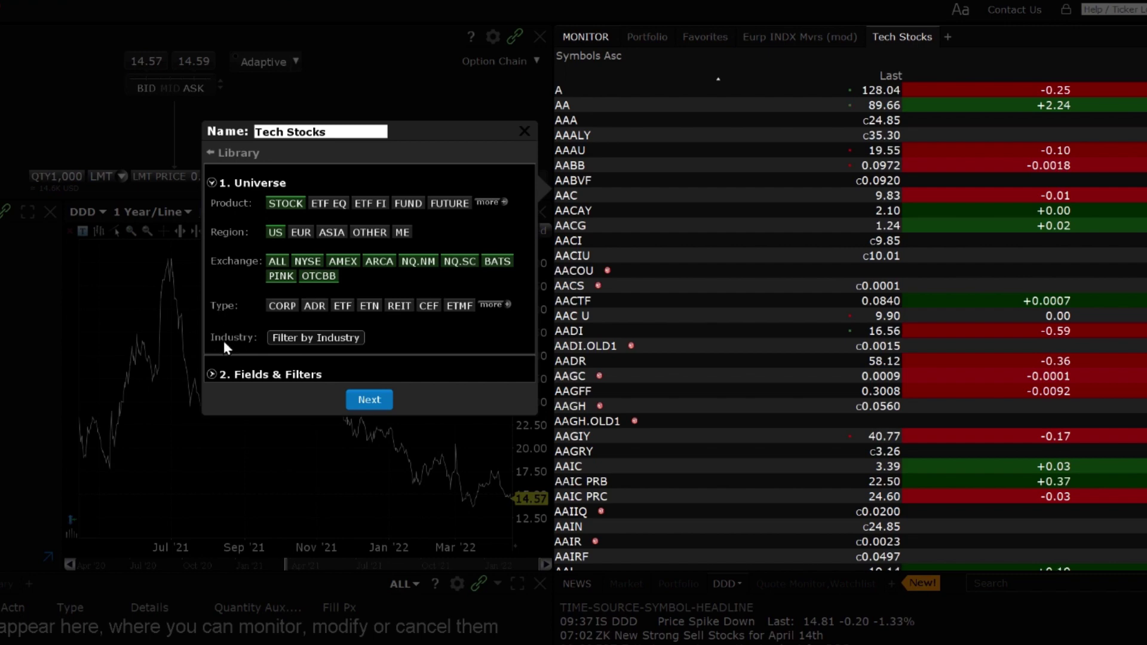
left_click(213, 373)
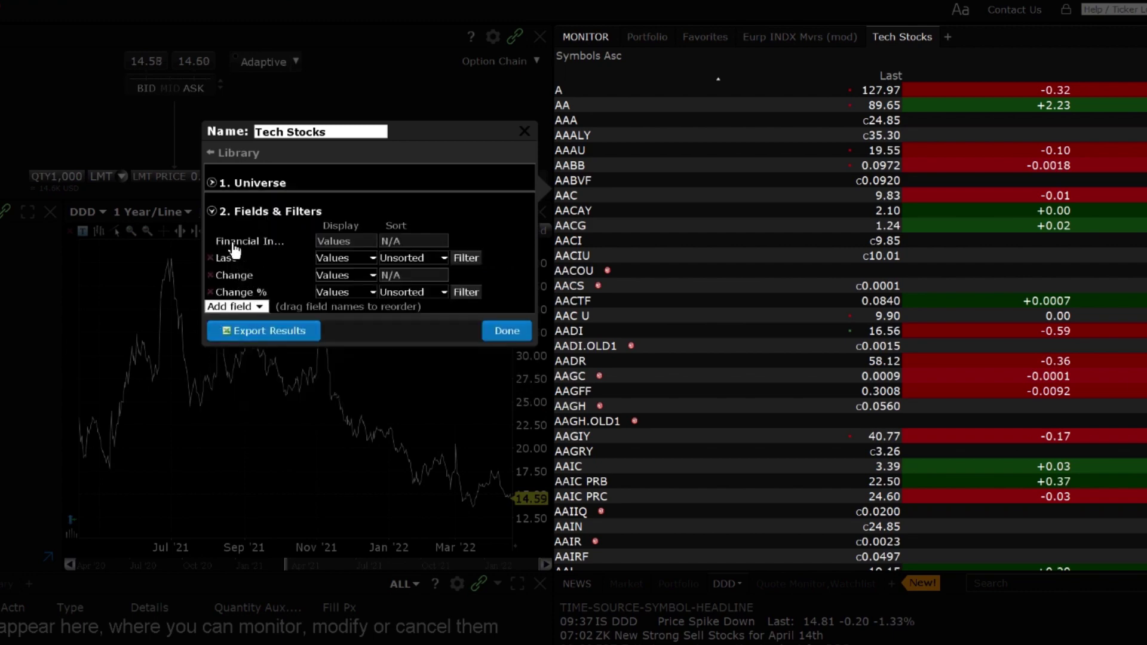
Set the Universe industry filter to sector Technology, industry Software, and confirm.
left_click(213, 186)
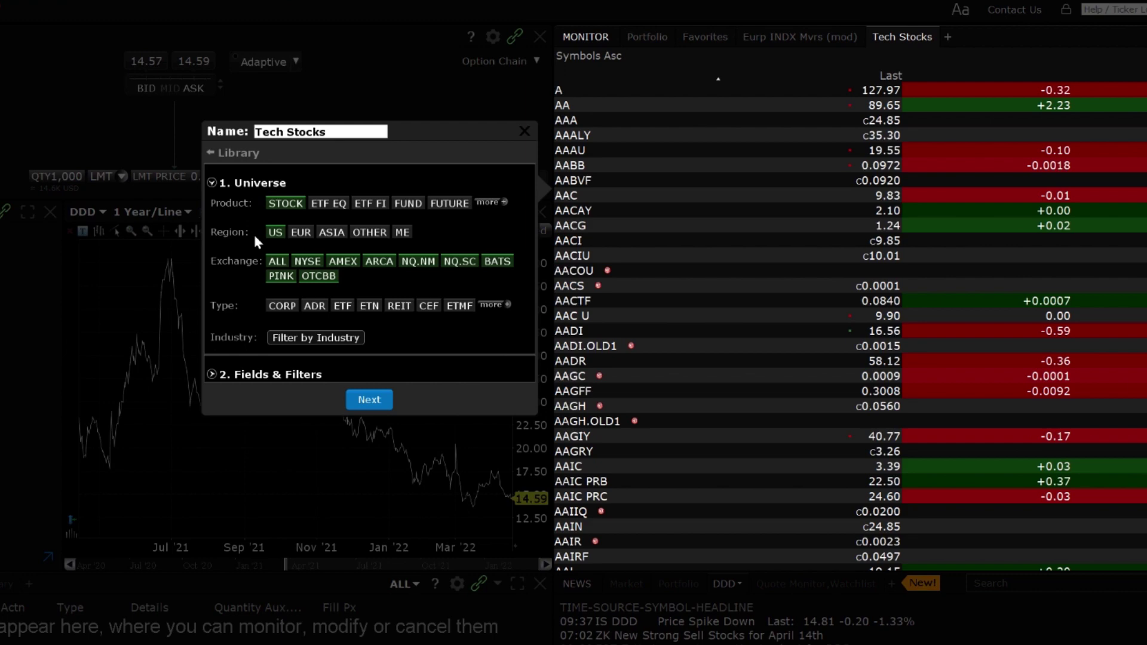
left_click(271, 262)
left_click(291, 337)
left_click(349, 363)
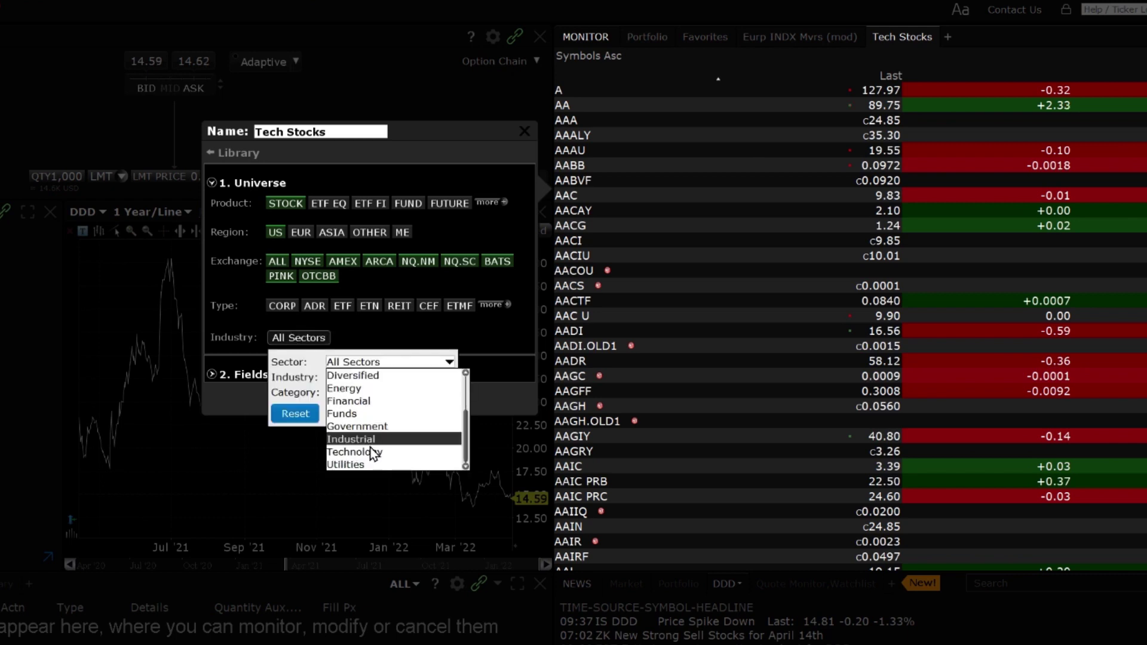
left_click(371, 452)
left_click(370, 377)
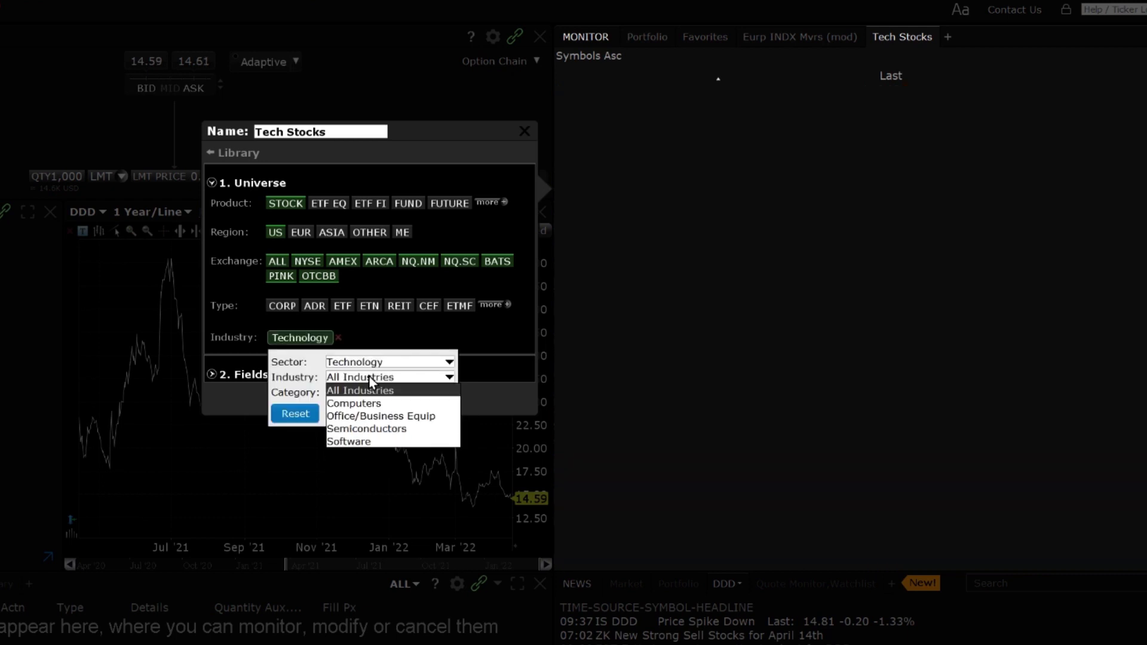
left_click(371, 441)
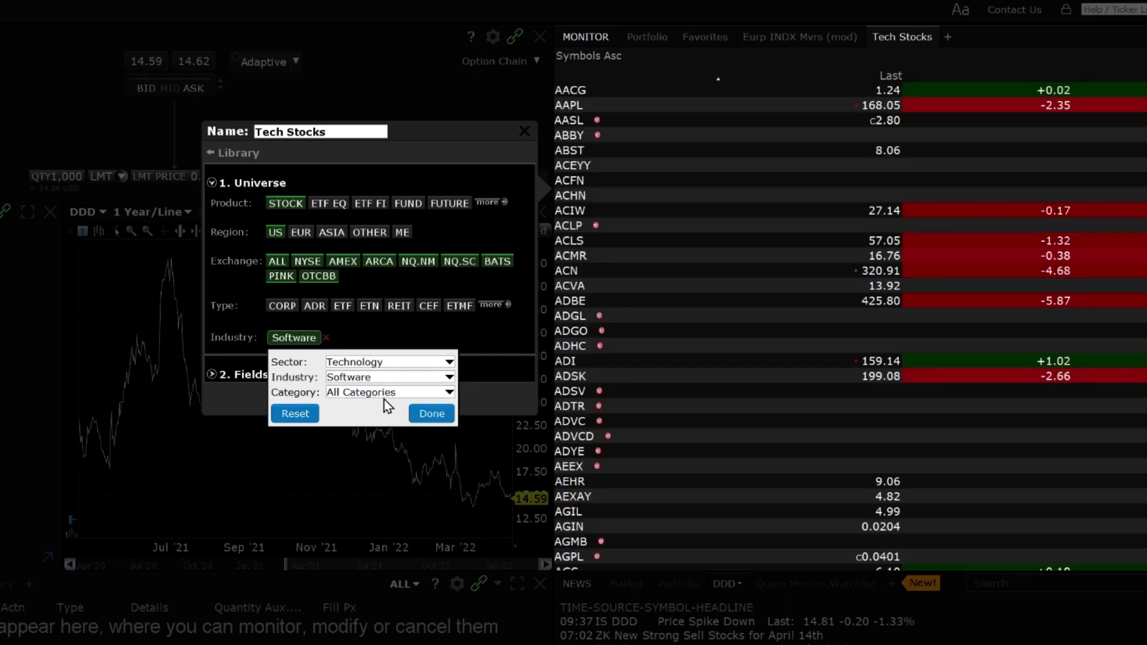
left_click(431, 413)
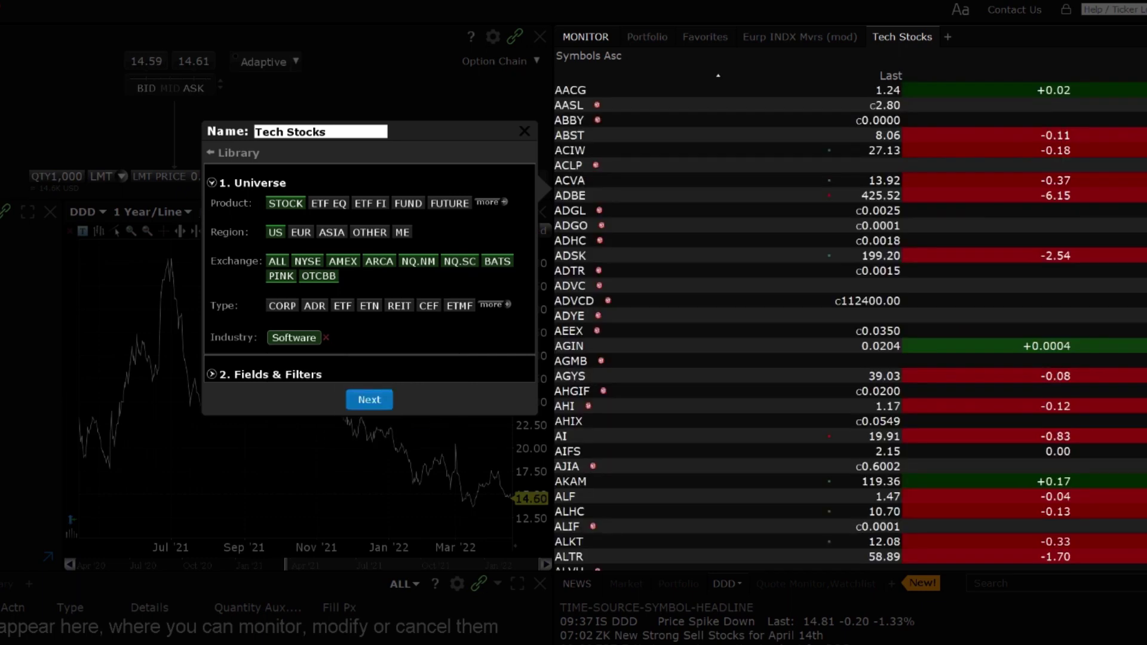
Search and add EPS Growth and Market Cap to the Tech Stocks scanner fields.
left_click(212, 374)
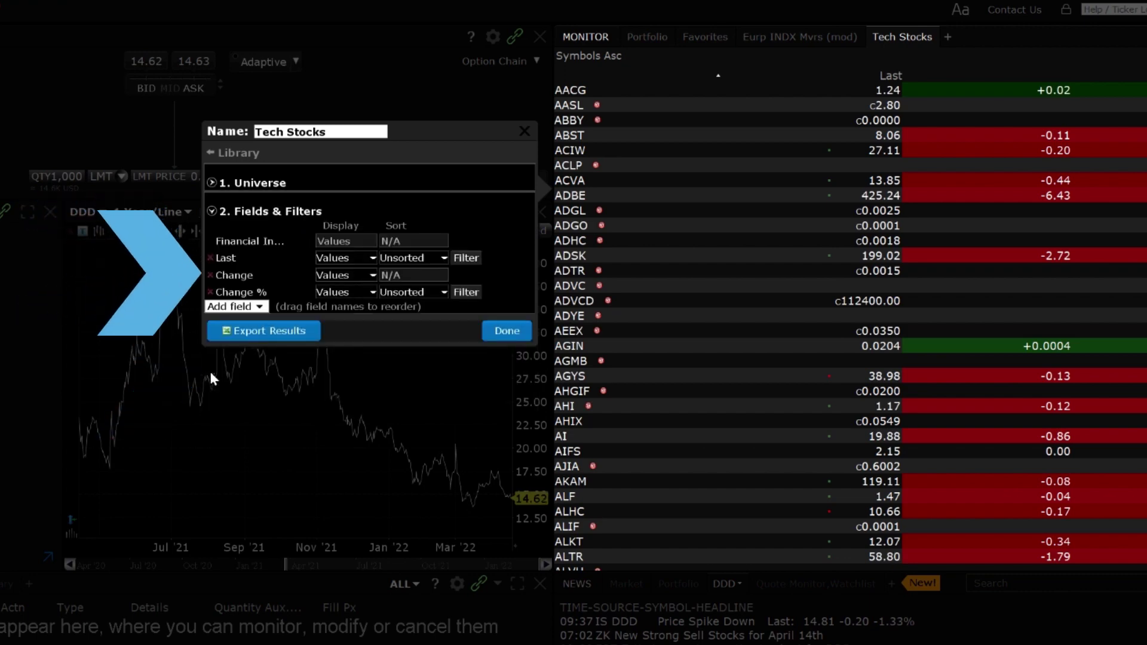
left_click(261, 304)
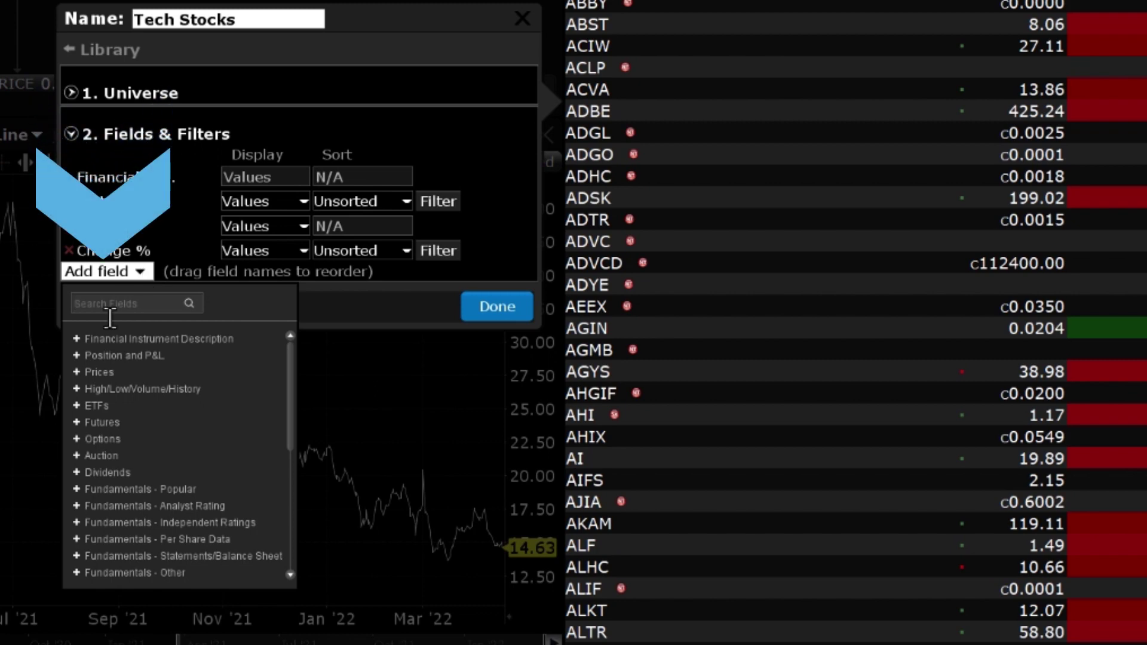
left_click(76, 355)
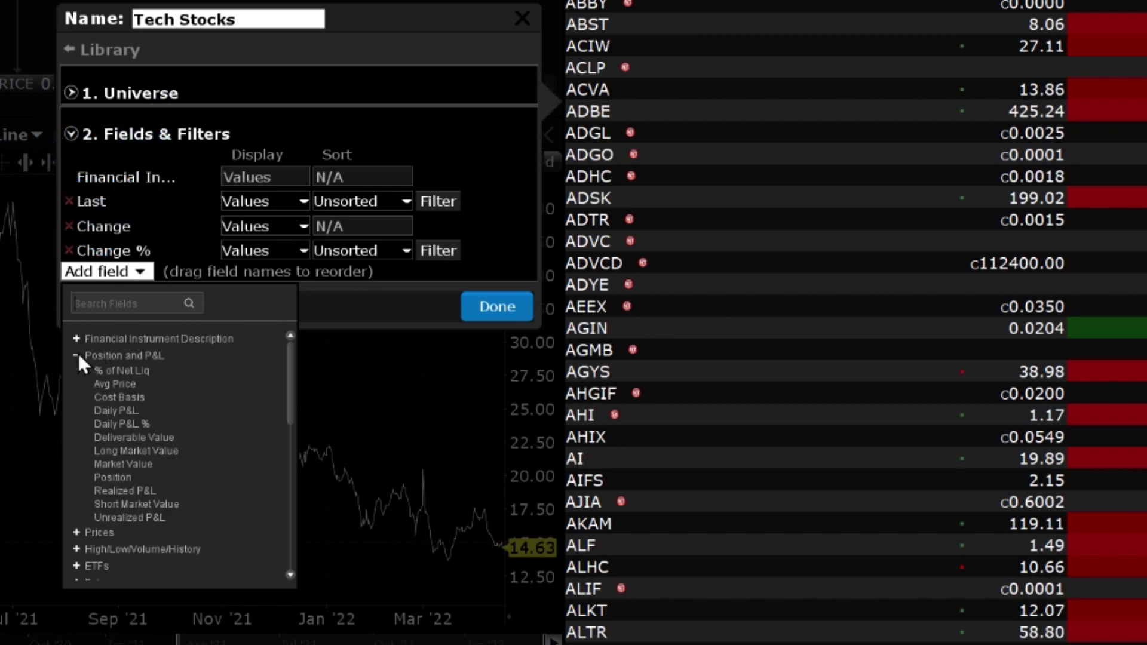
left_click(102, 303)
type("eps")
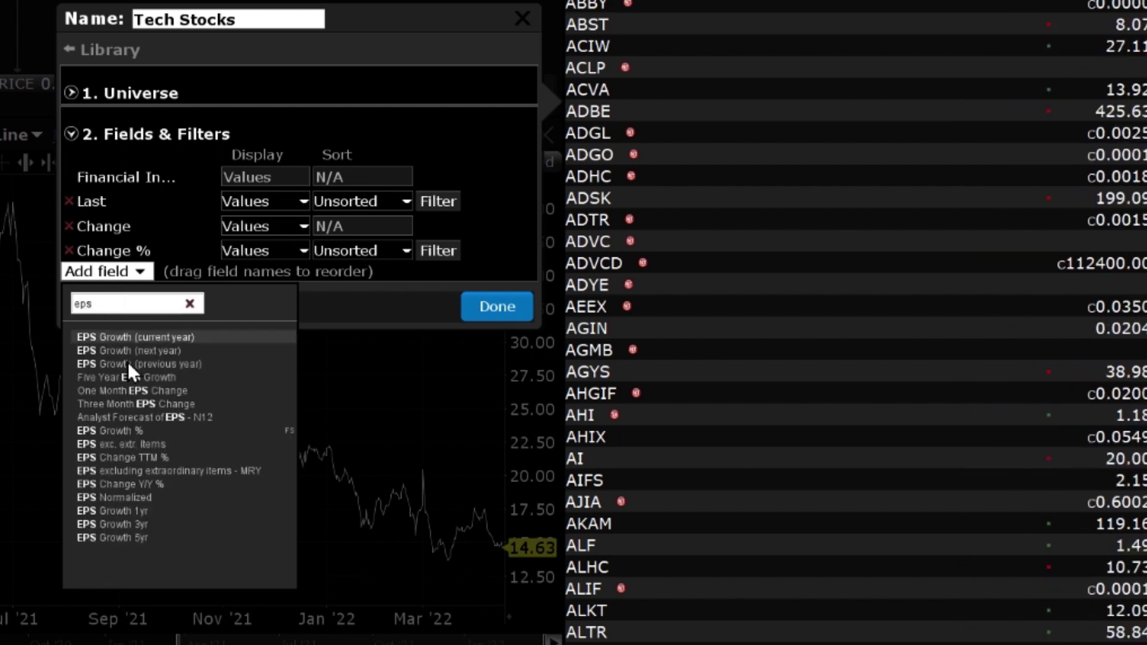
left_click(122, 431)
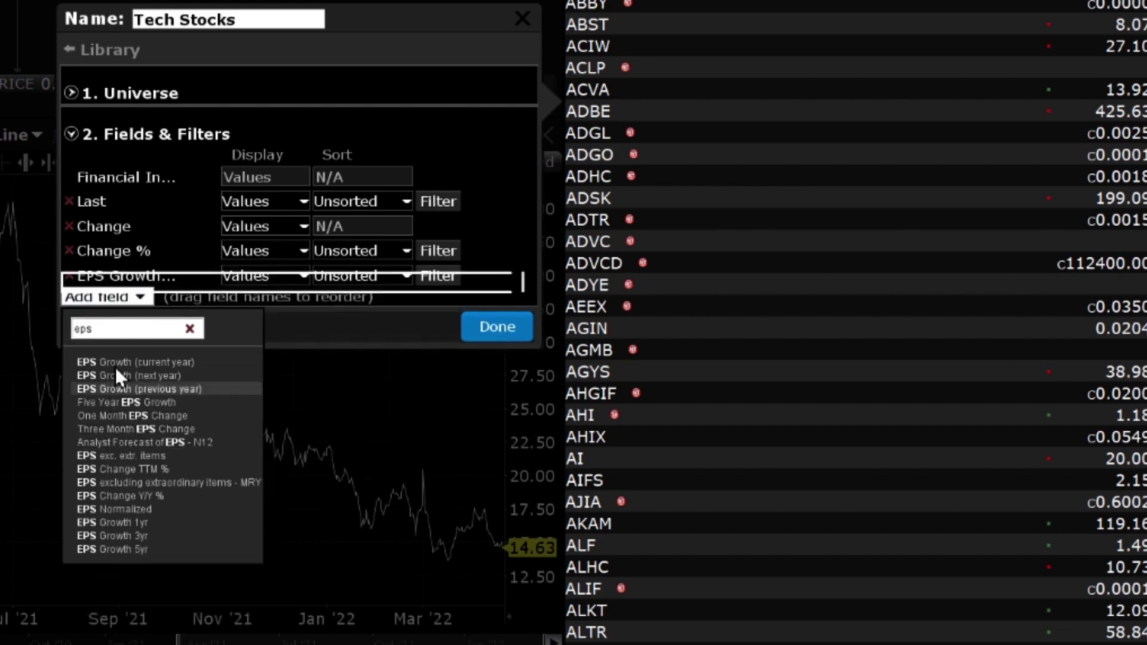
key("BackSpace")
key("BackSpace")
key("BackSpace")
type("m")
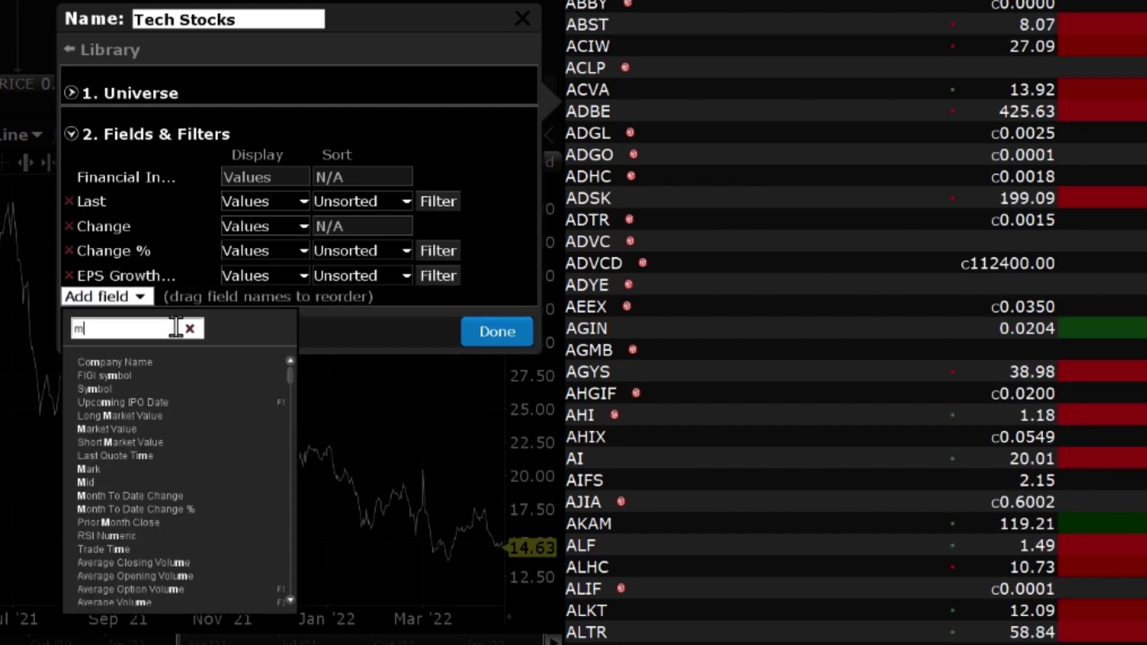
type("ark")
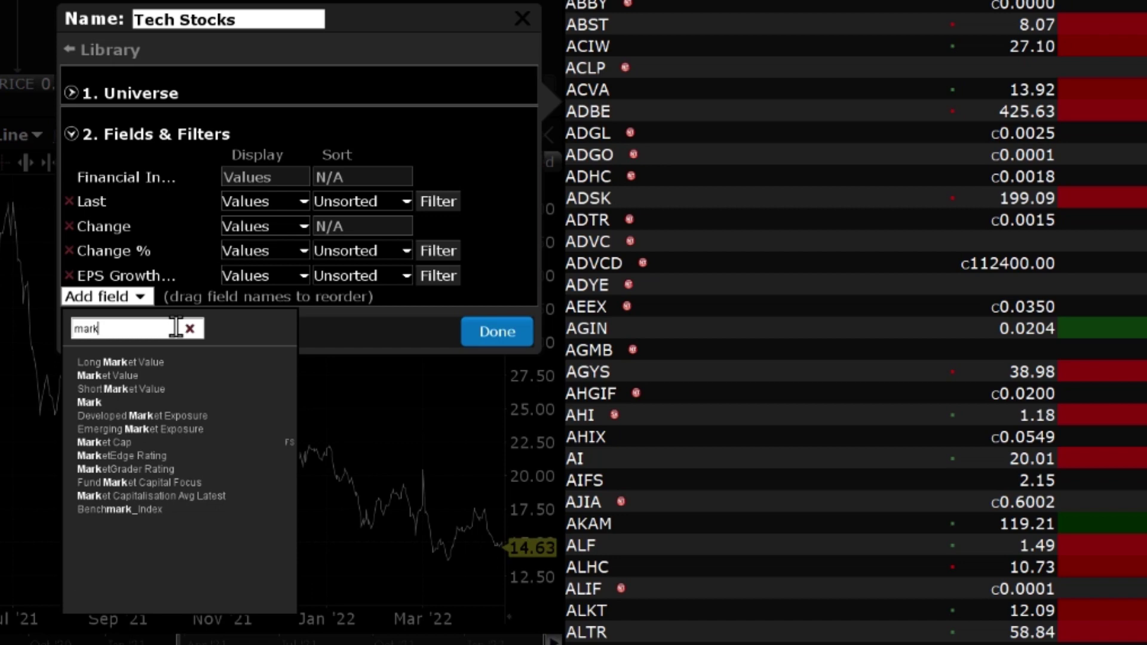
left_click(124, 442)
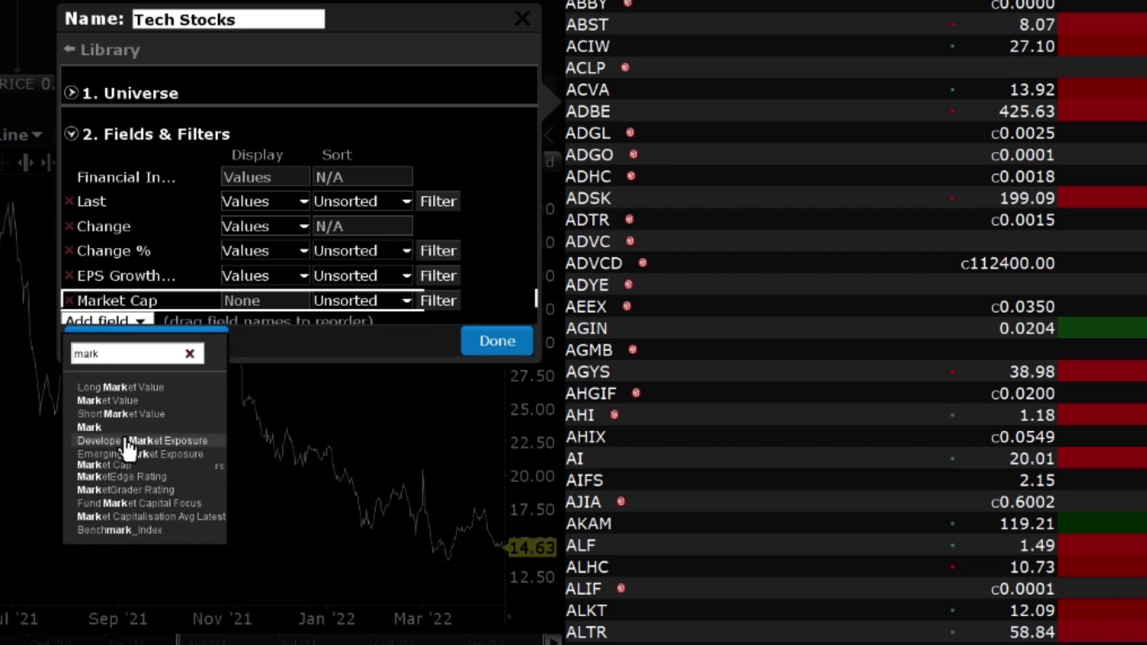
left_click(343, 352)
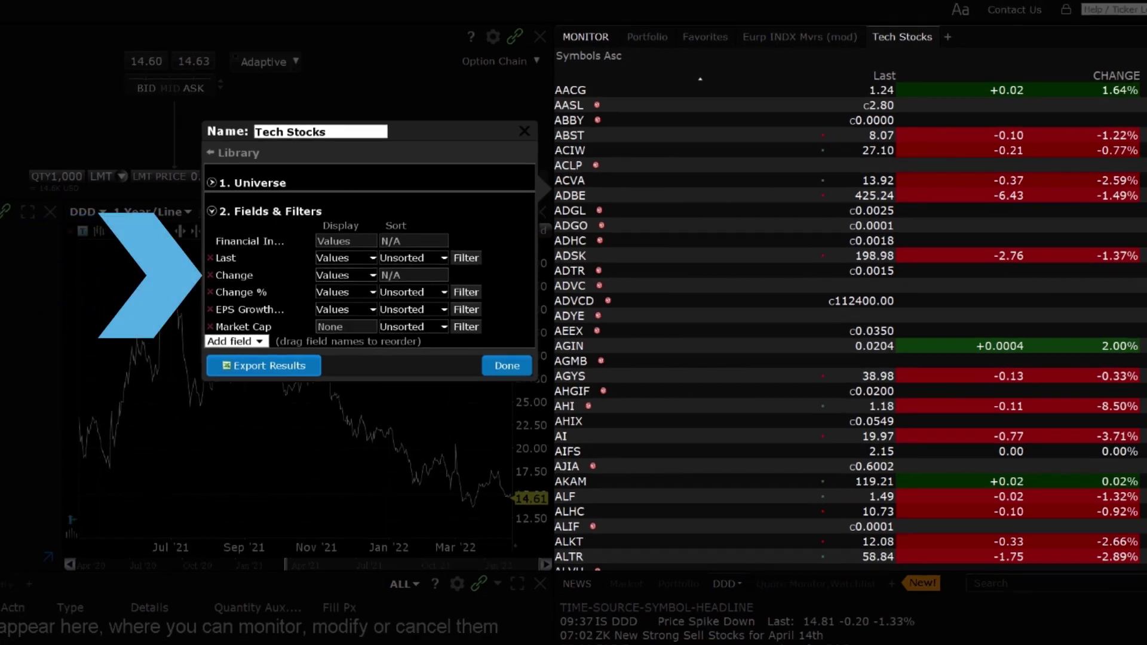
Remove the Change field and drag Change % above Last.
left_click(210, 275)
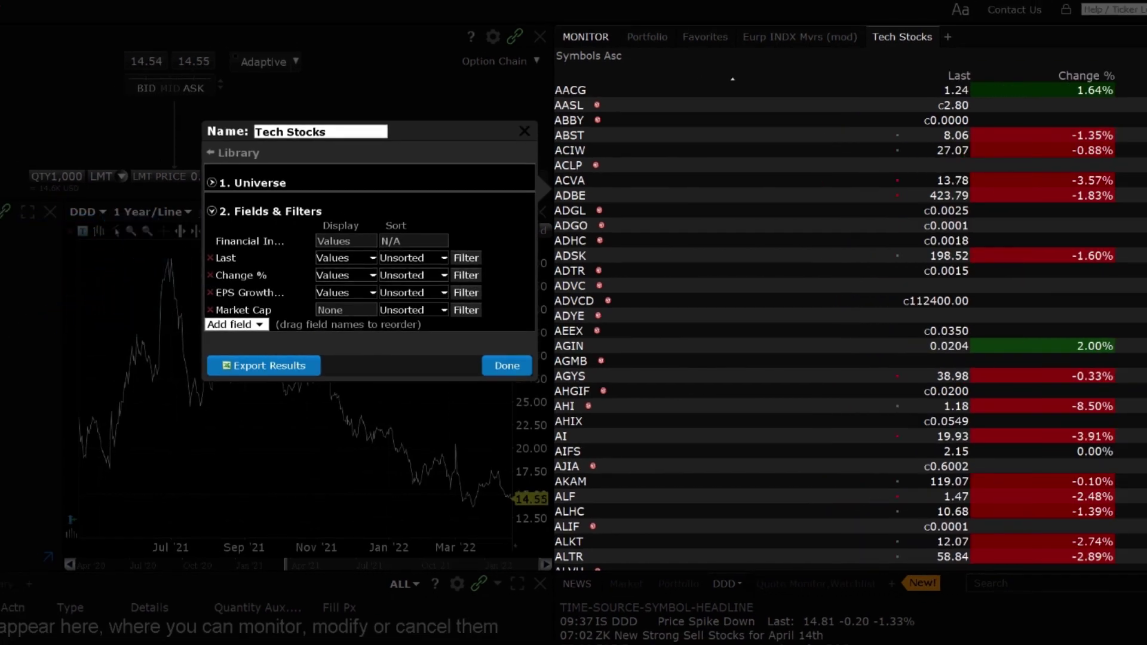
left_click(235, 279)
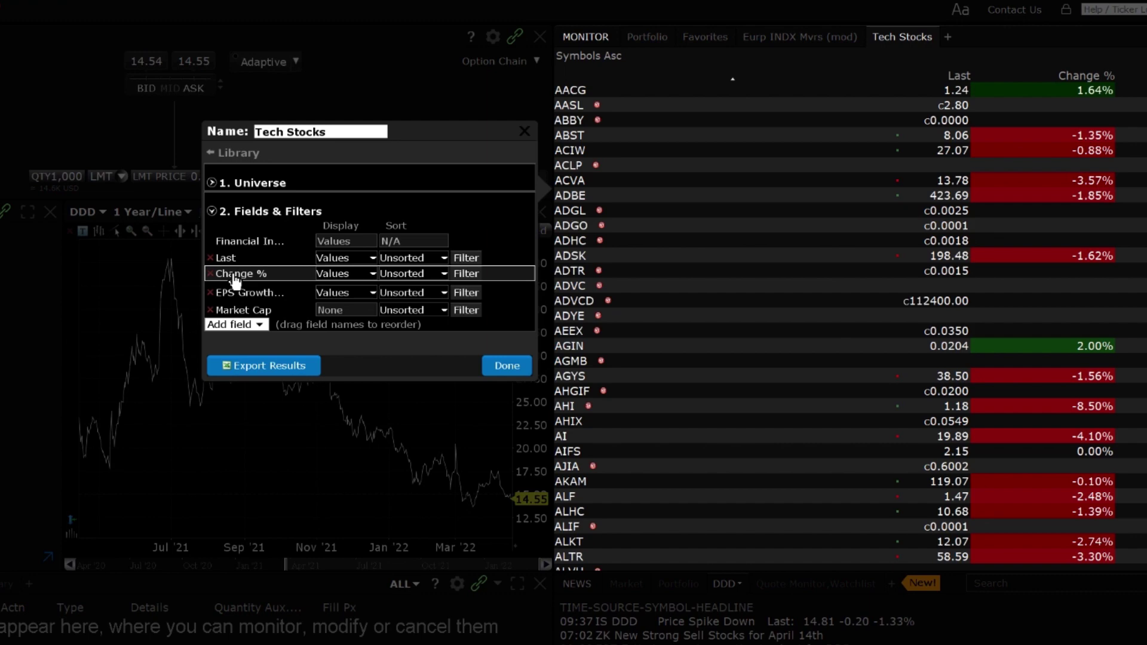
left_click_drag(235, 280, 242, 263)
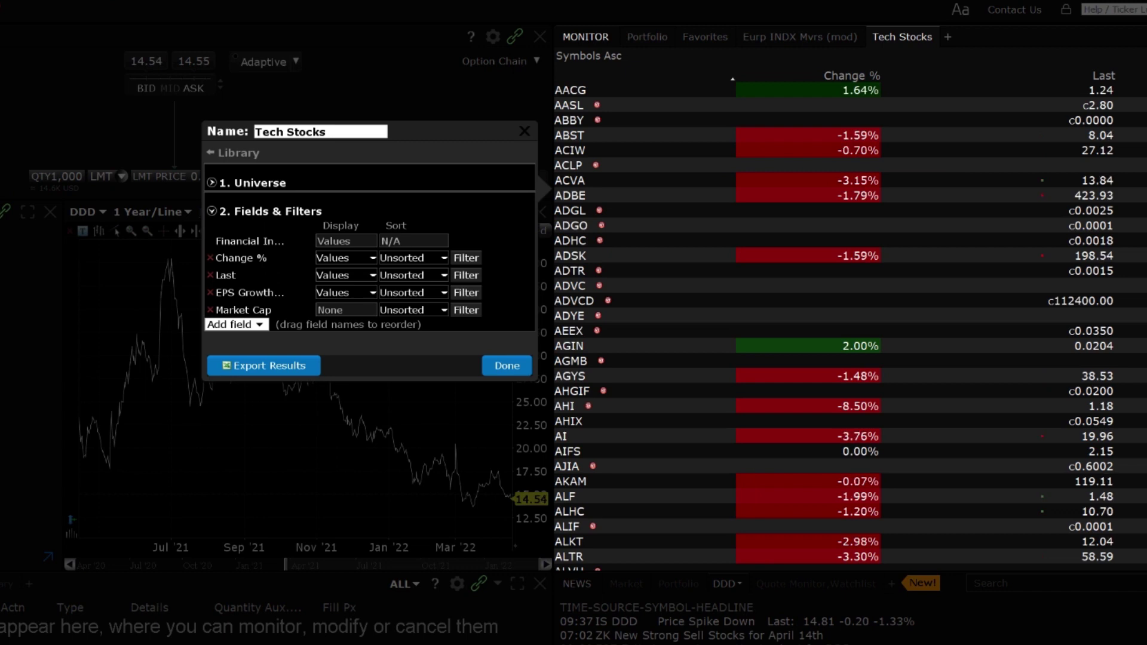
Set the Last field's display style to Gradient.
left_click(373, 276)
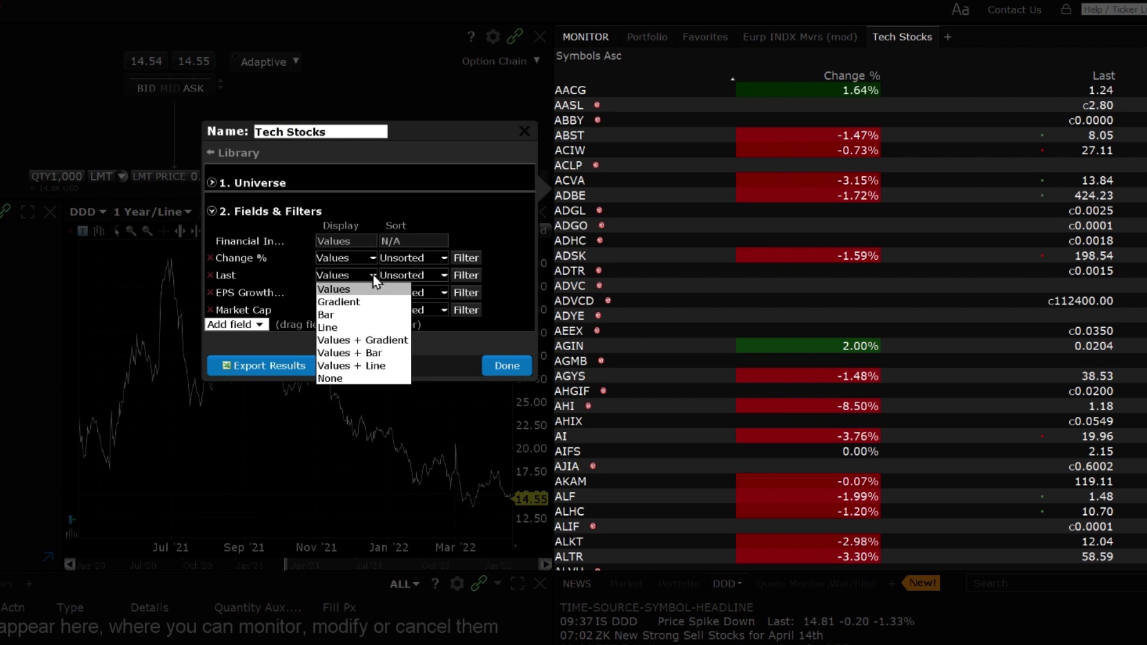
left_click(353, 302)
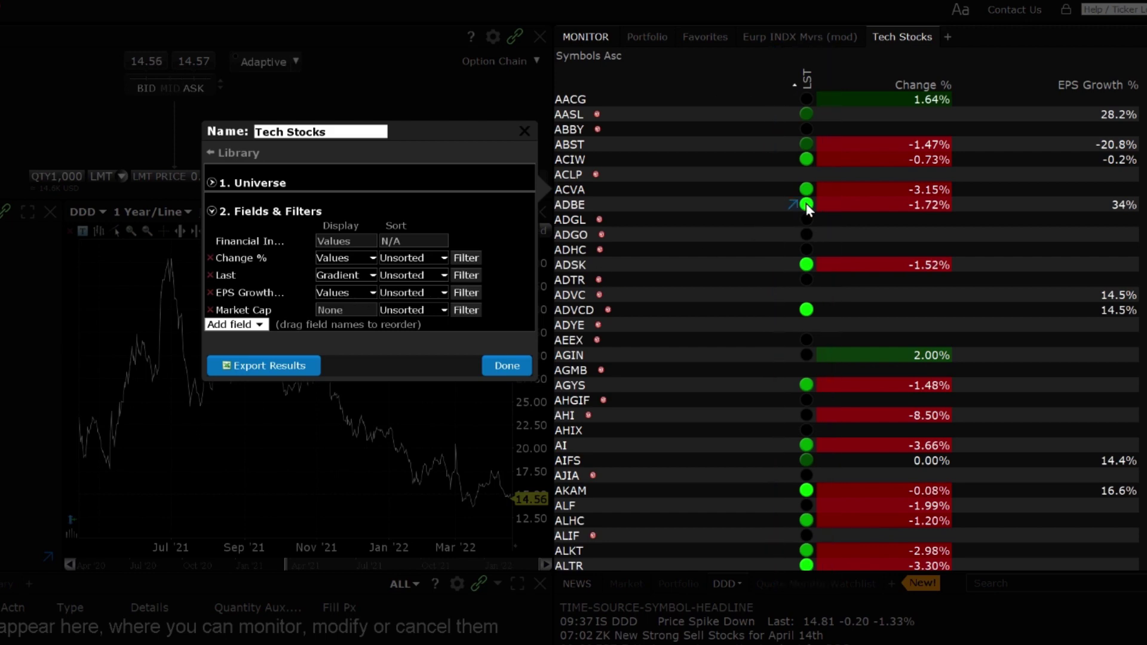
mouse_move(807, 206)
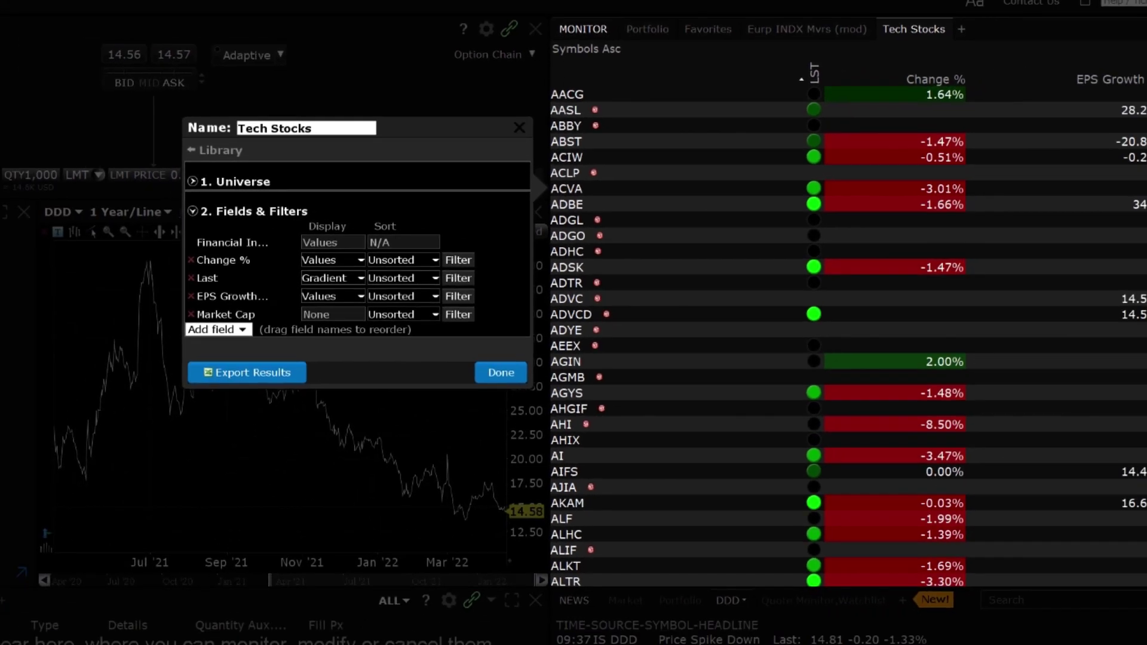
left_click(325, 287)
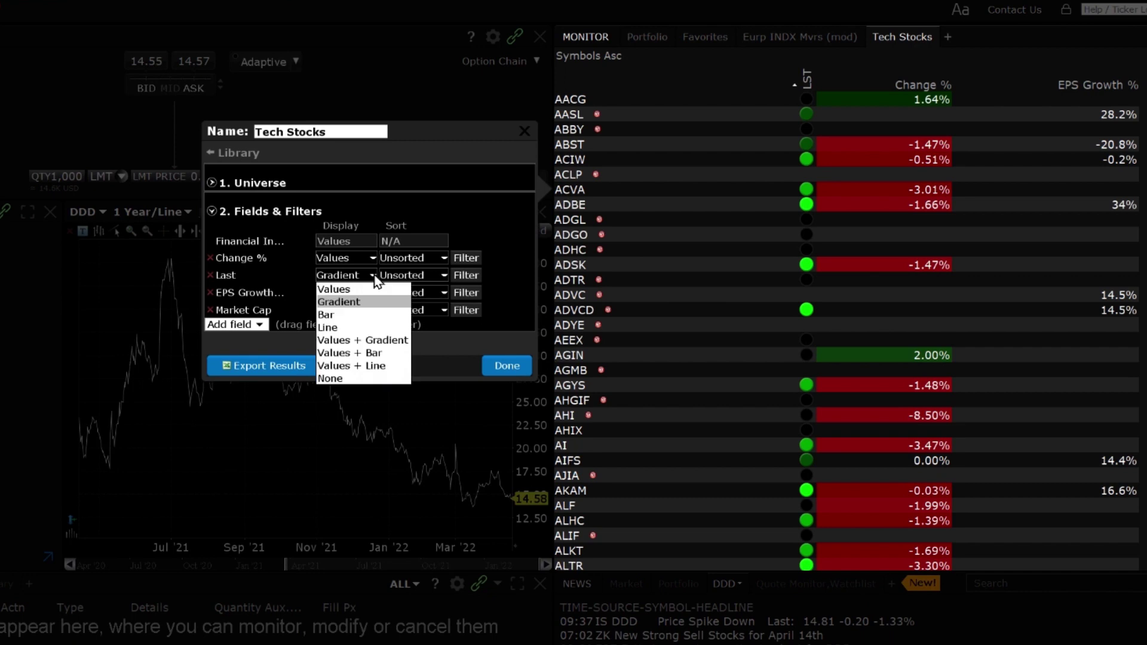
Switch the Last field's display style from Gradient to Bar.
left_click(356, 315)
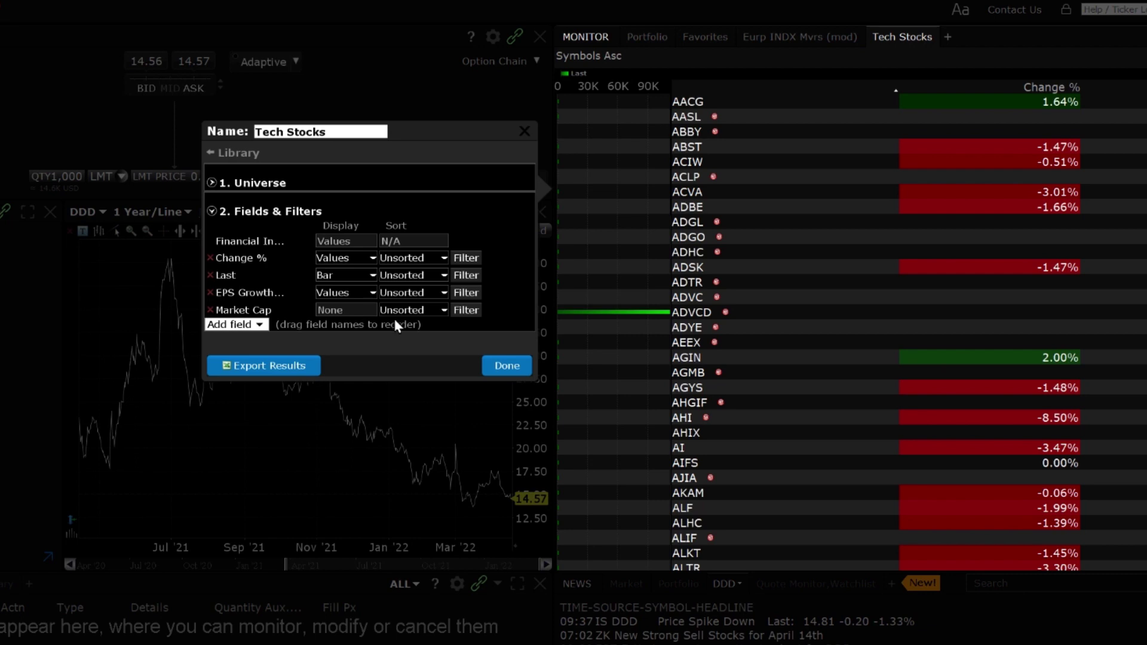
mouse_move(591, 315)
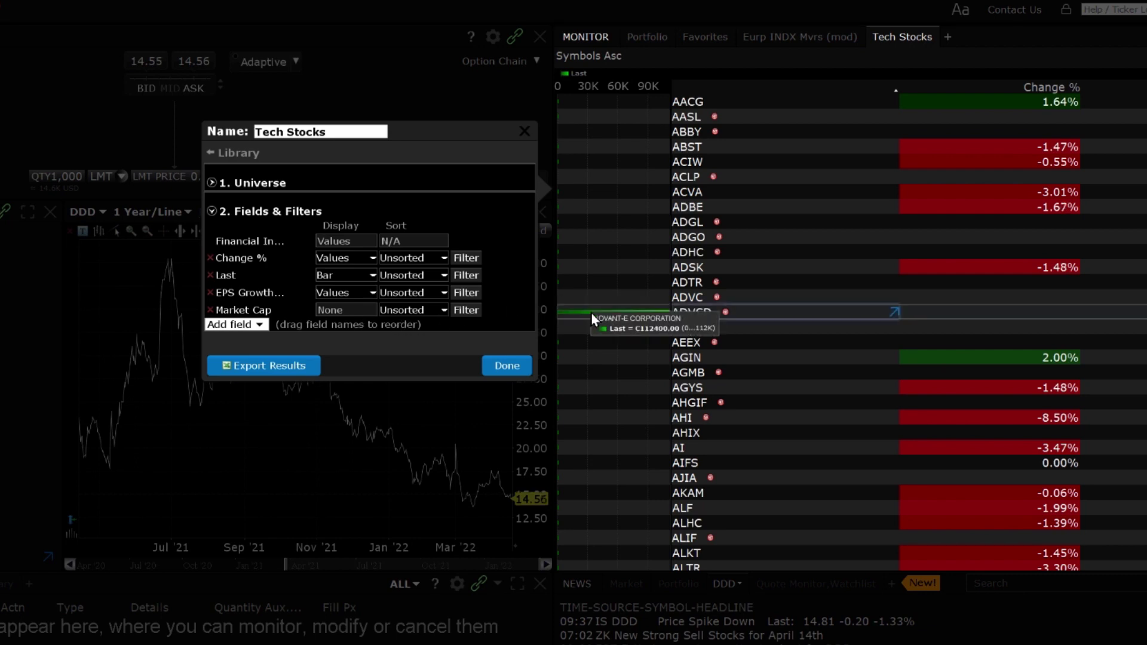
left_click(373, 275)
Draw Last as a line chart, try Line for Change %, then return Change % to Values.
left_click(364, 327)
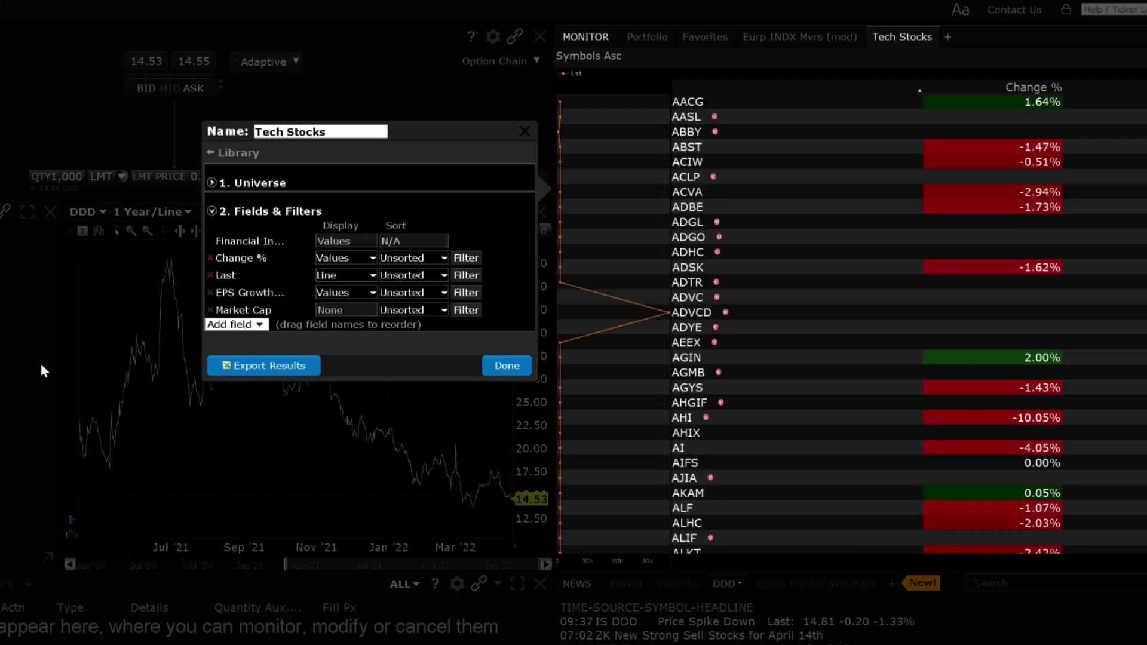
left_click(366, 260)
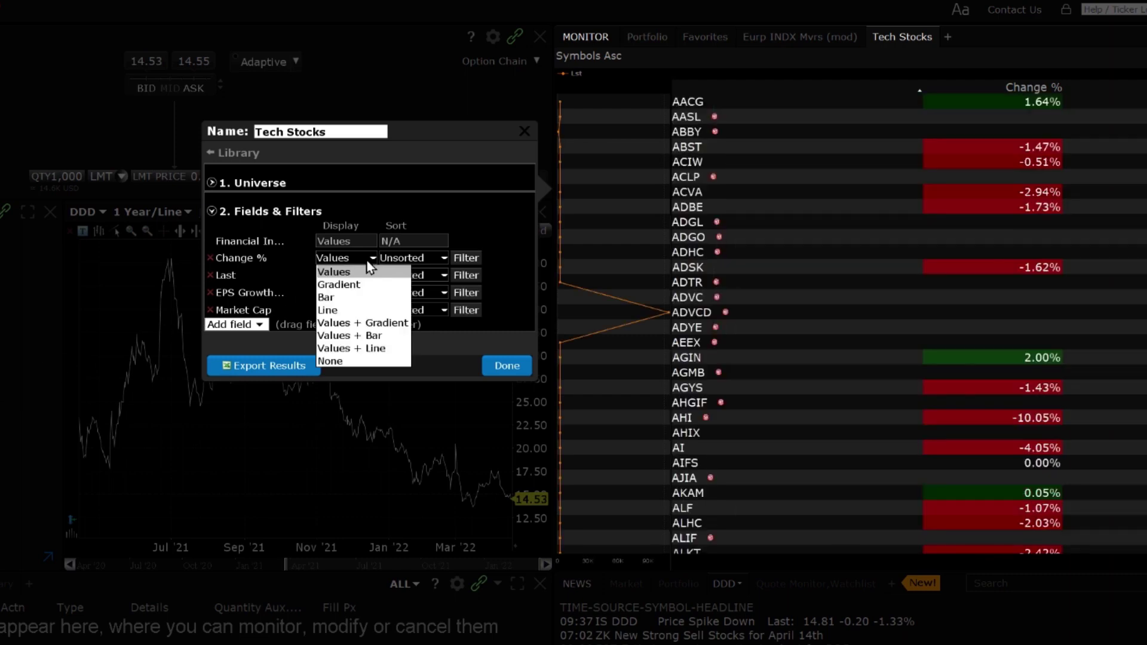
left_click(349, 311)
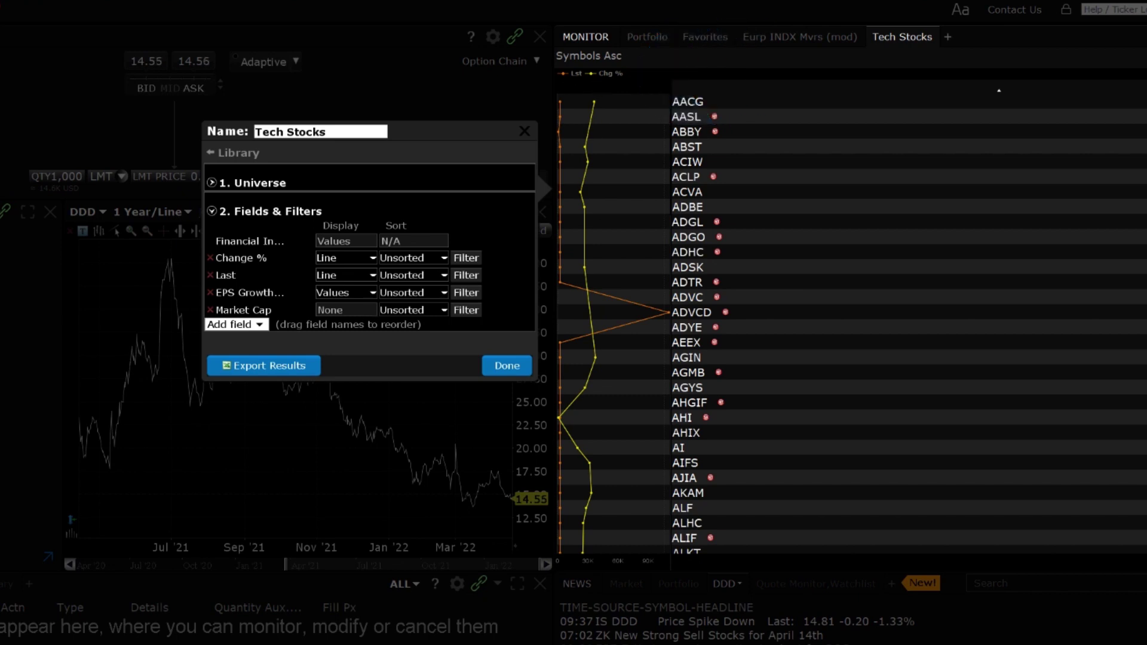
mouse_move(587, 394)
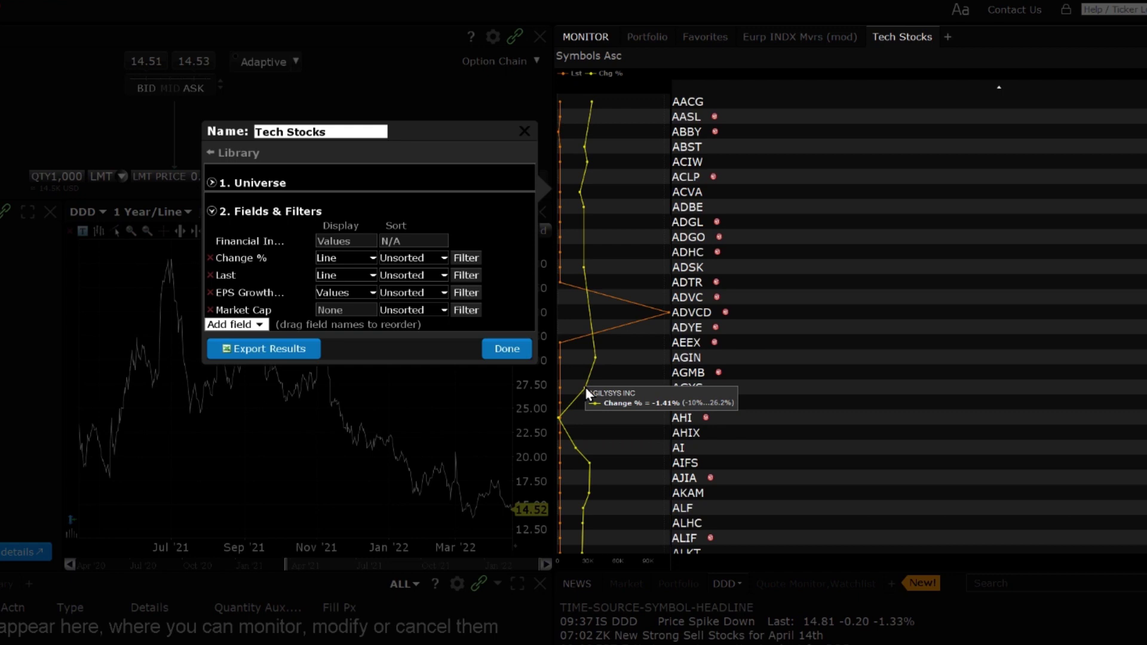
left_click(364, 257)
left_click(363, 276)
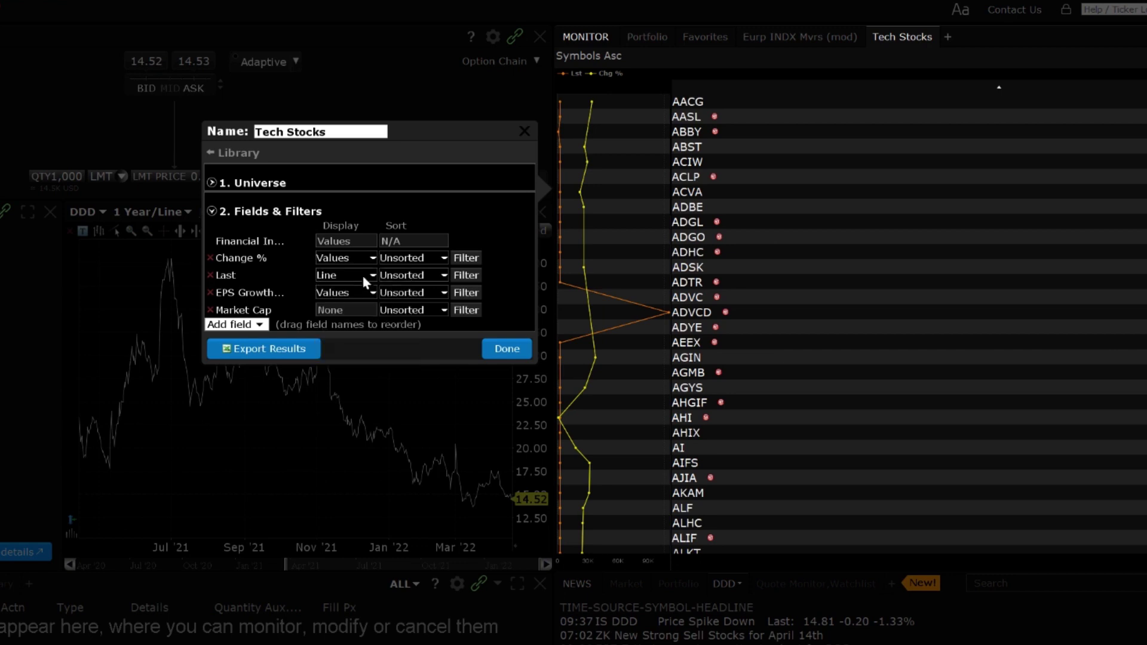
left_click(364, 275)
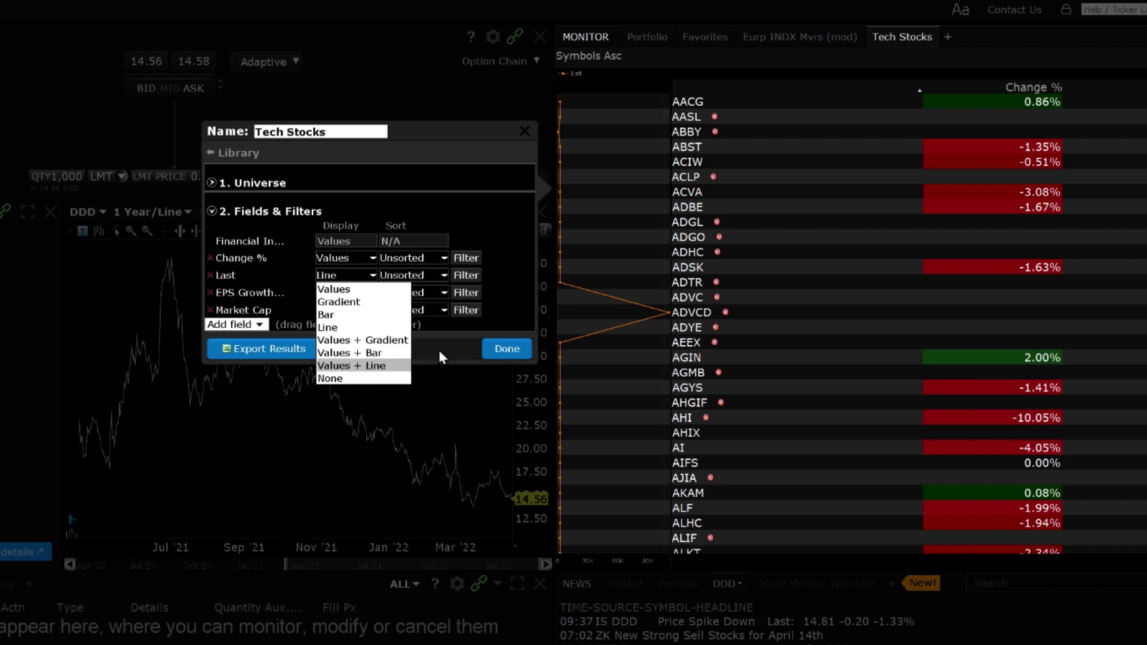
Return Last to plain values and apply Dual Sort to the EPS Growth column.
left_click(463, 328)
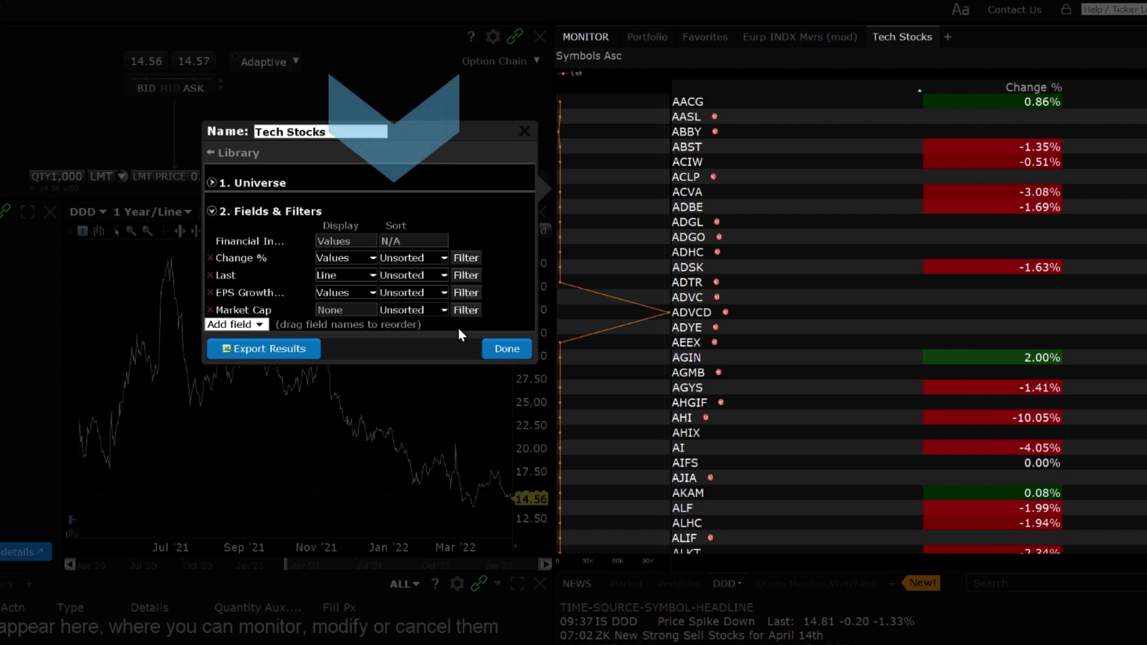
left_click(444, 292)
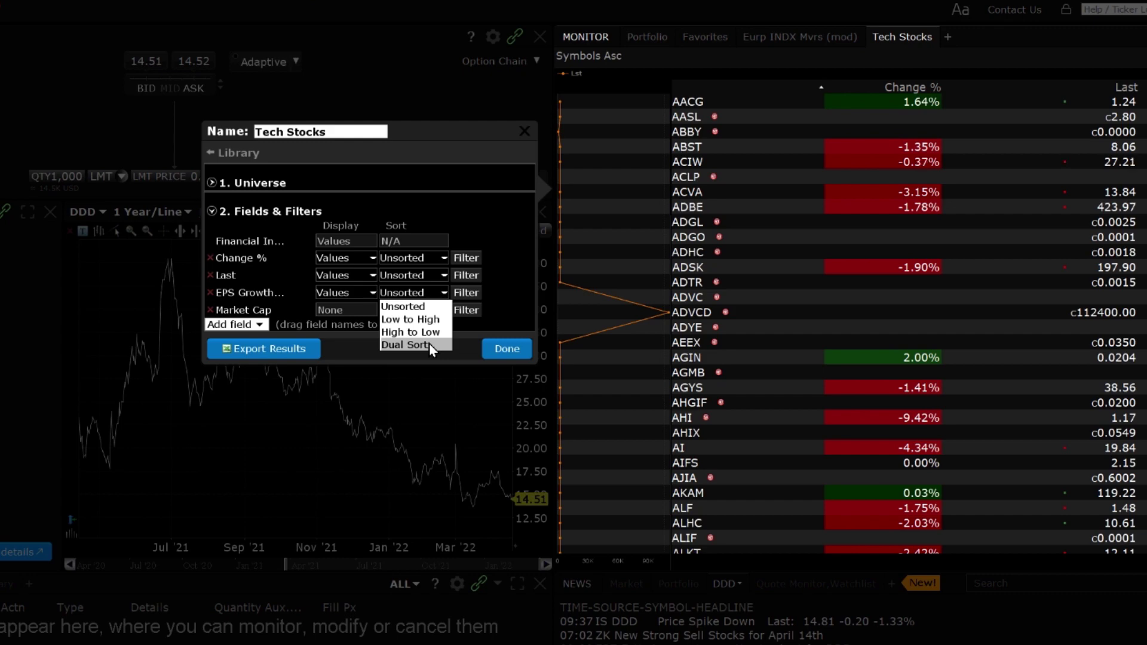
left_click(421, 326)
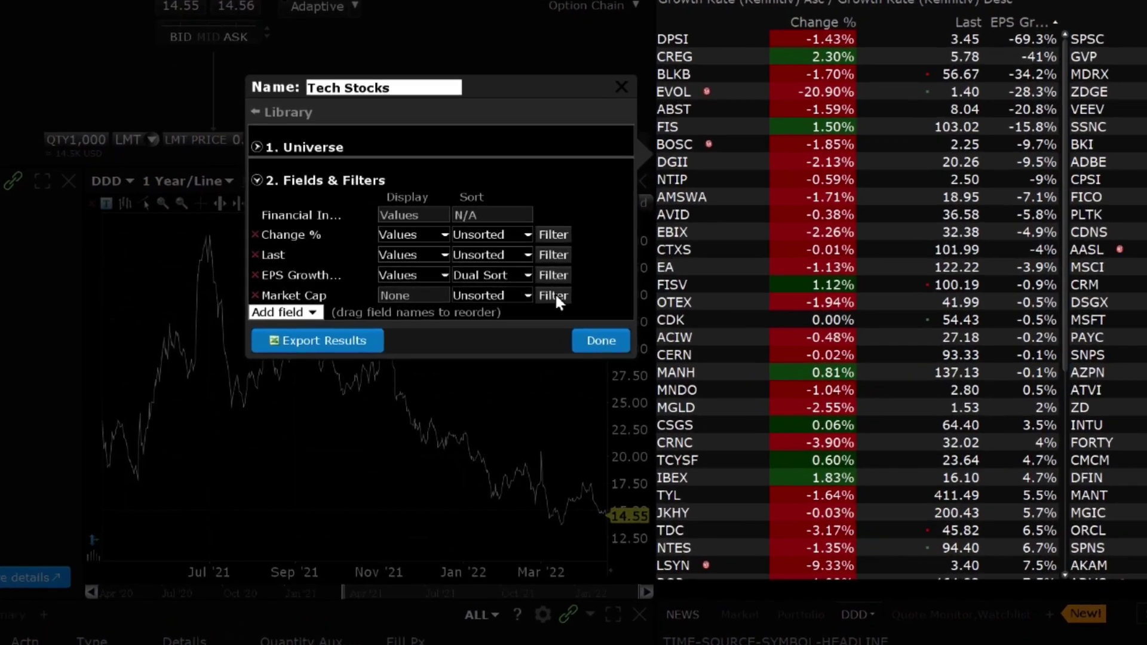
Filter Market Cap to a 15,000 minimum and 90000 maximum.
left_click(505, 288)
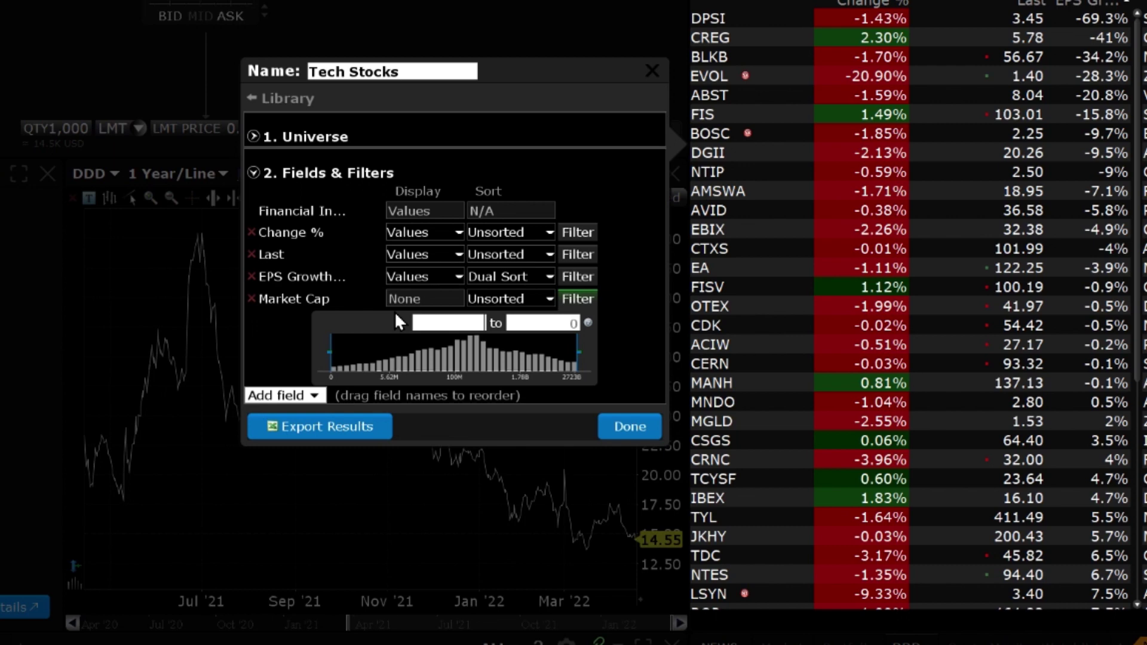
type("15")
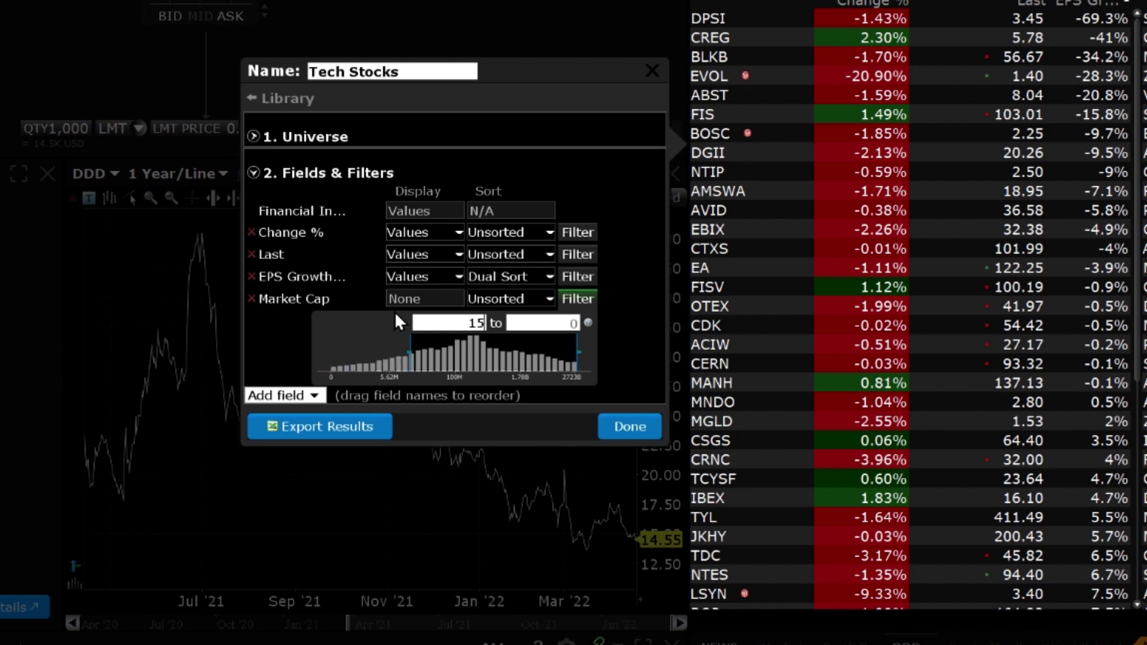
type(",00")
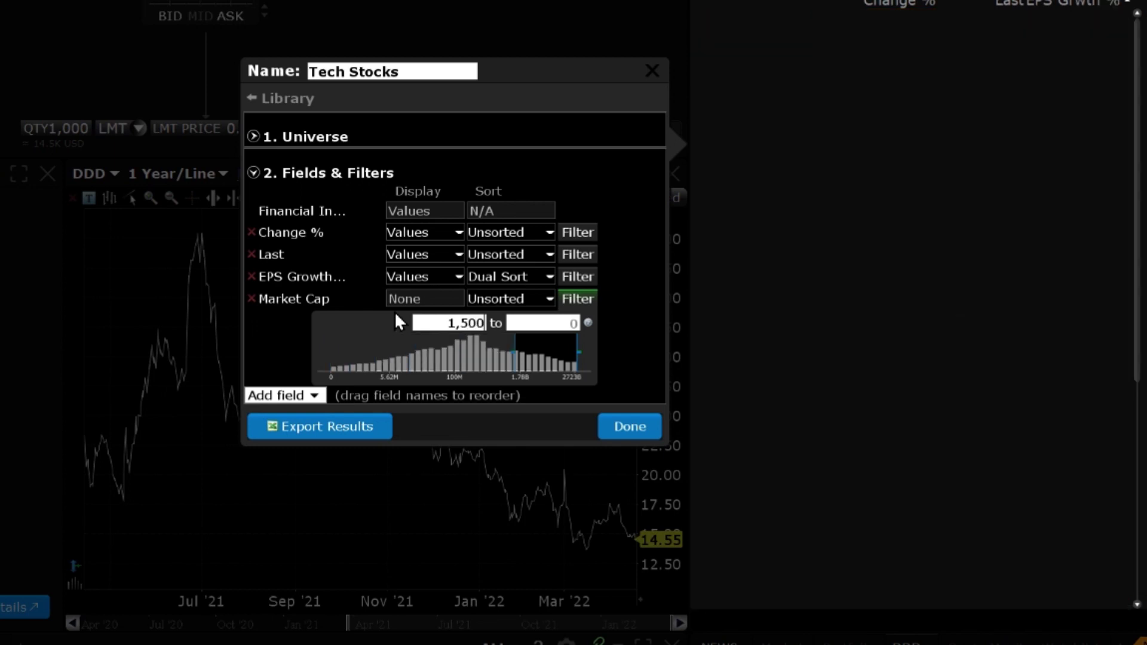
type("0")
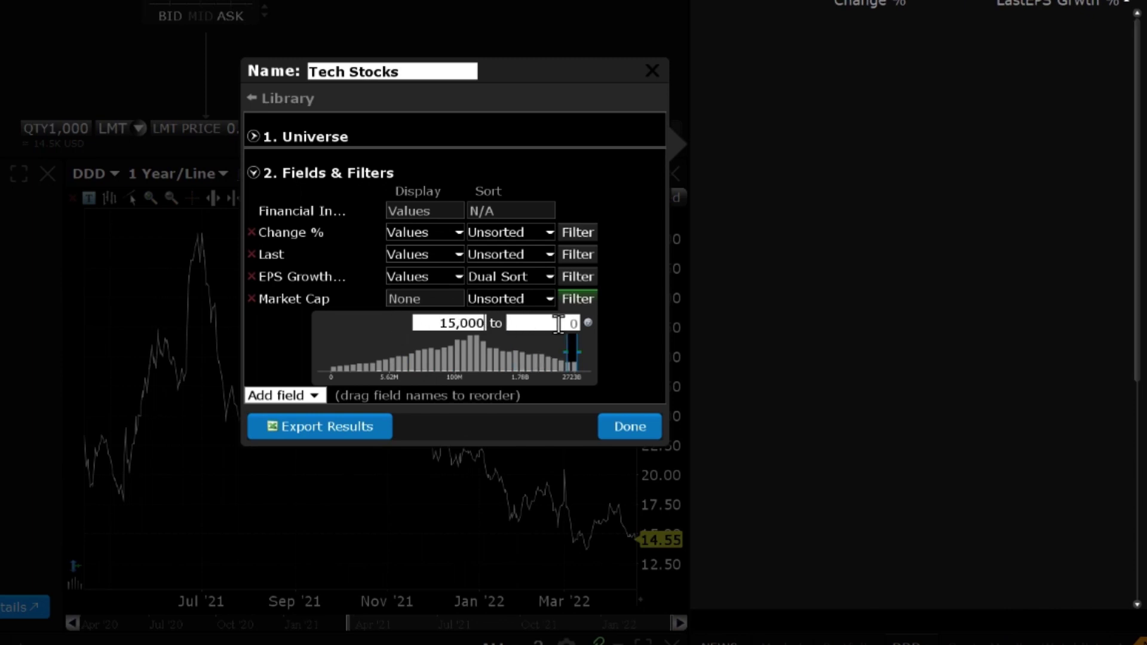
left_click(558, 323)
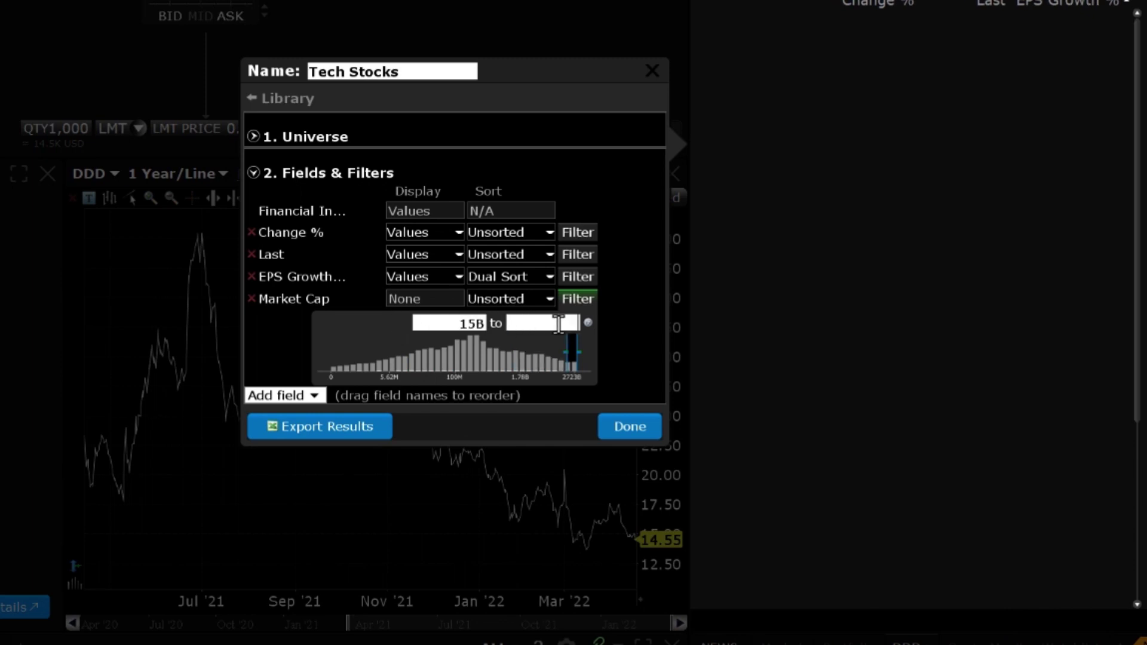
type("900000")
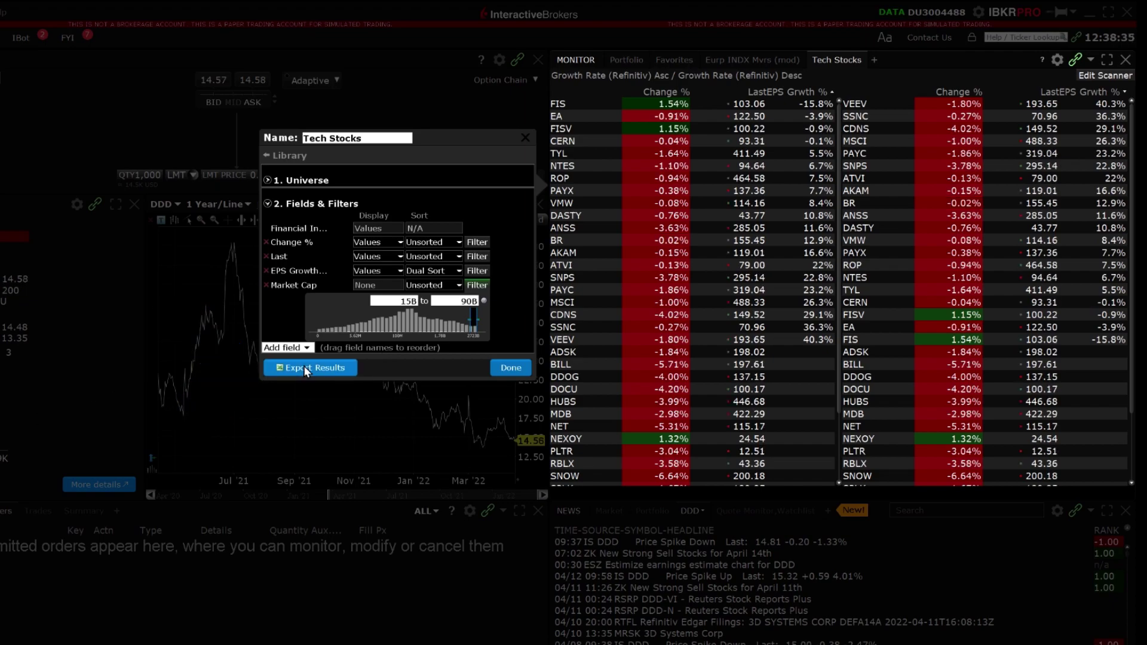
left_click(303, 366)
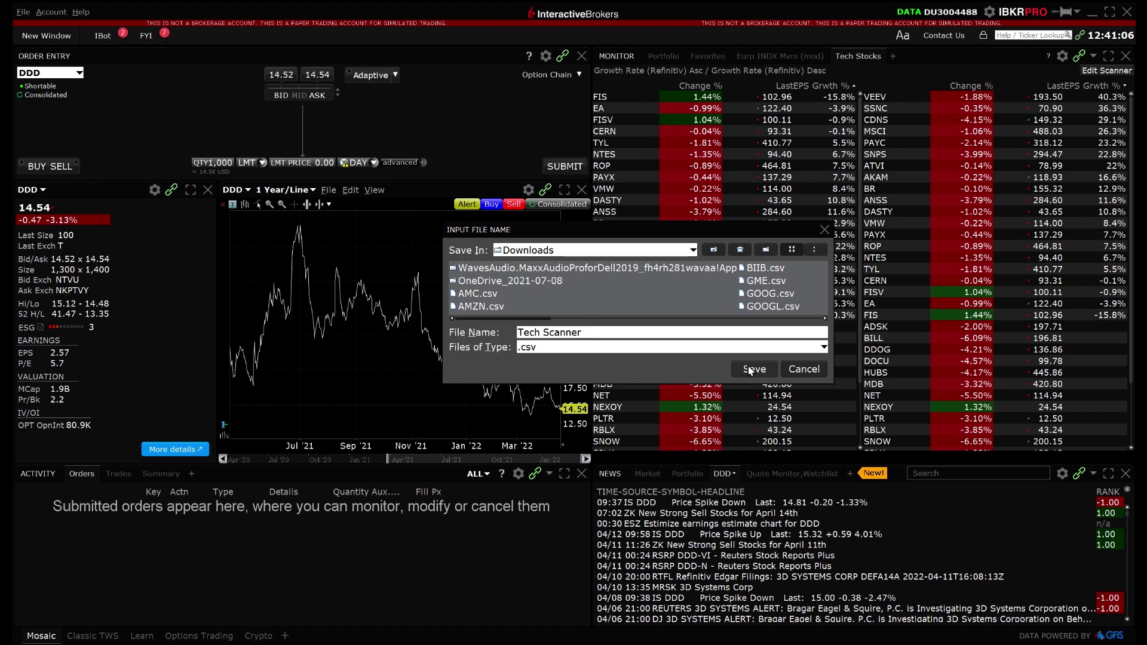
Save the exported results as Tech Scanner.csv in the Downloads folder.
left_click(753, 369)
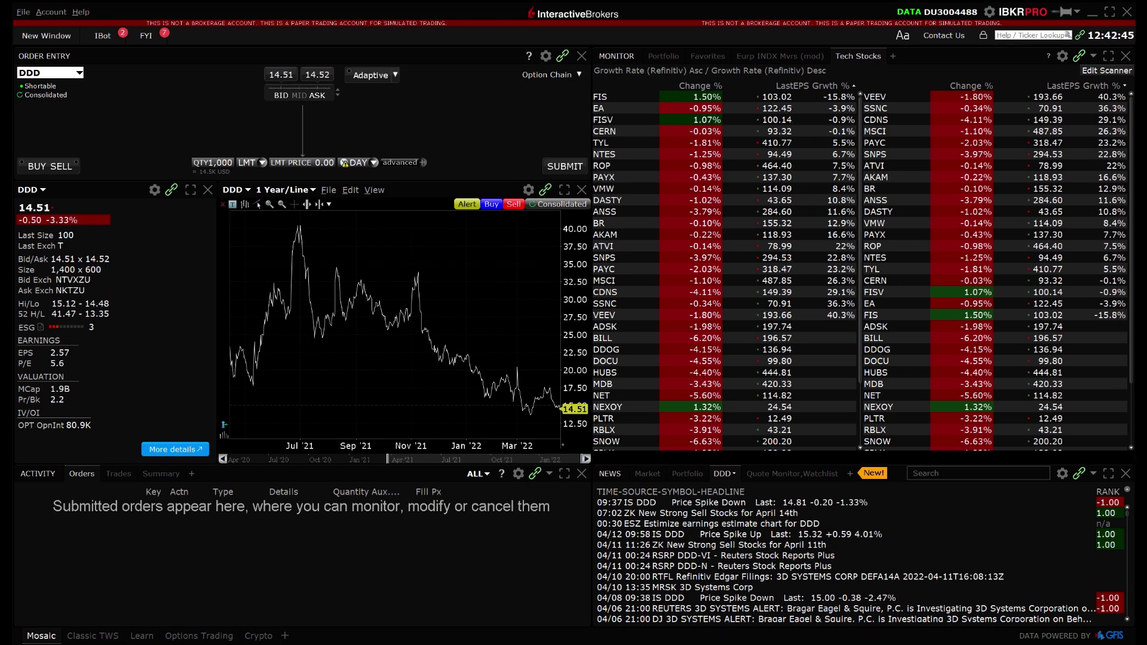
left_click(1102, 69)
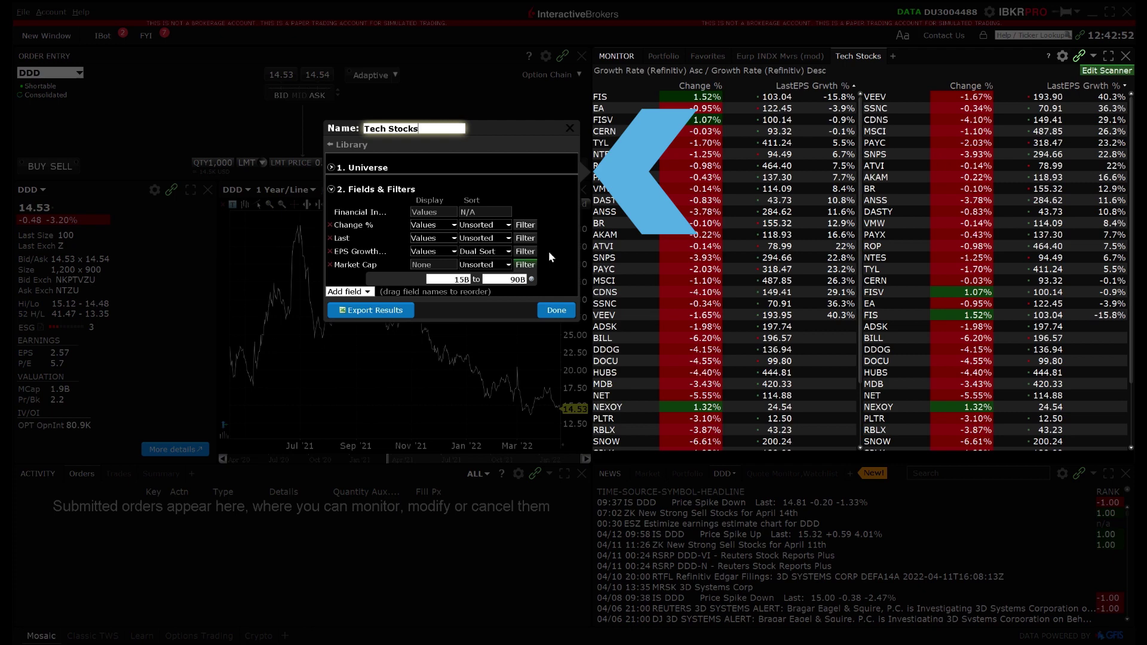
left_click(549, 310)
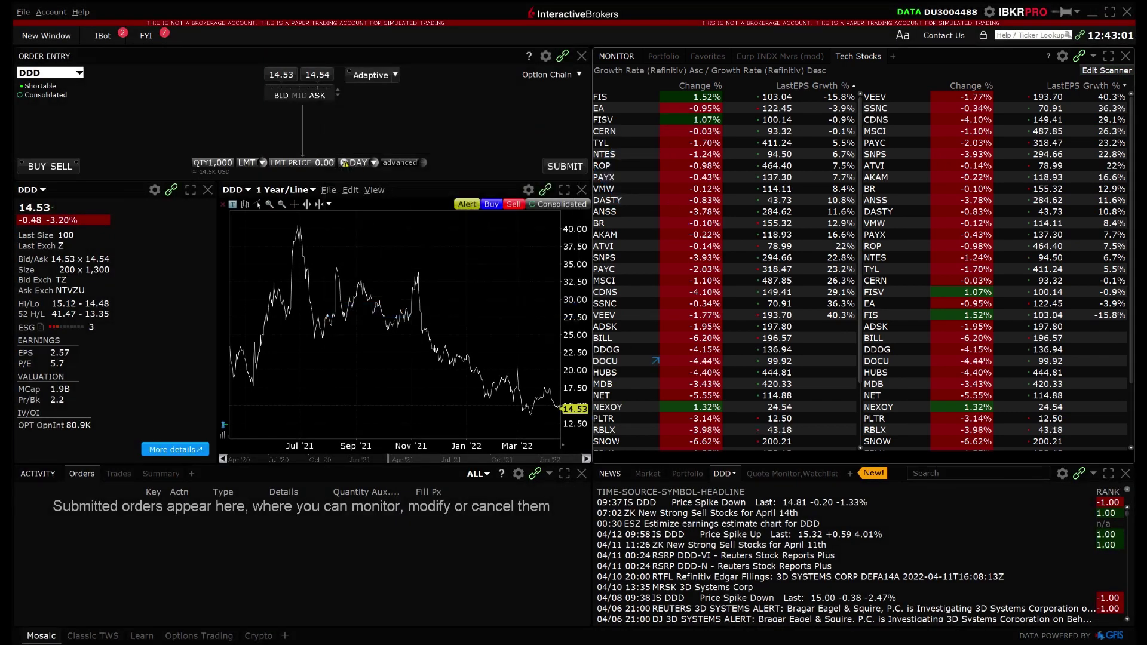